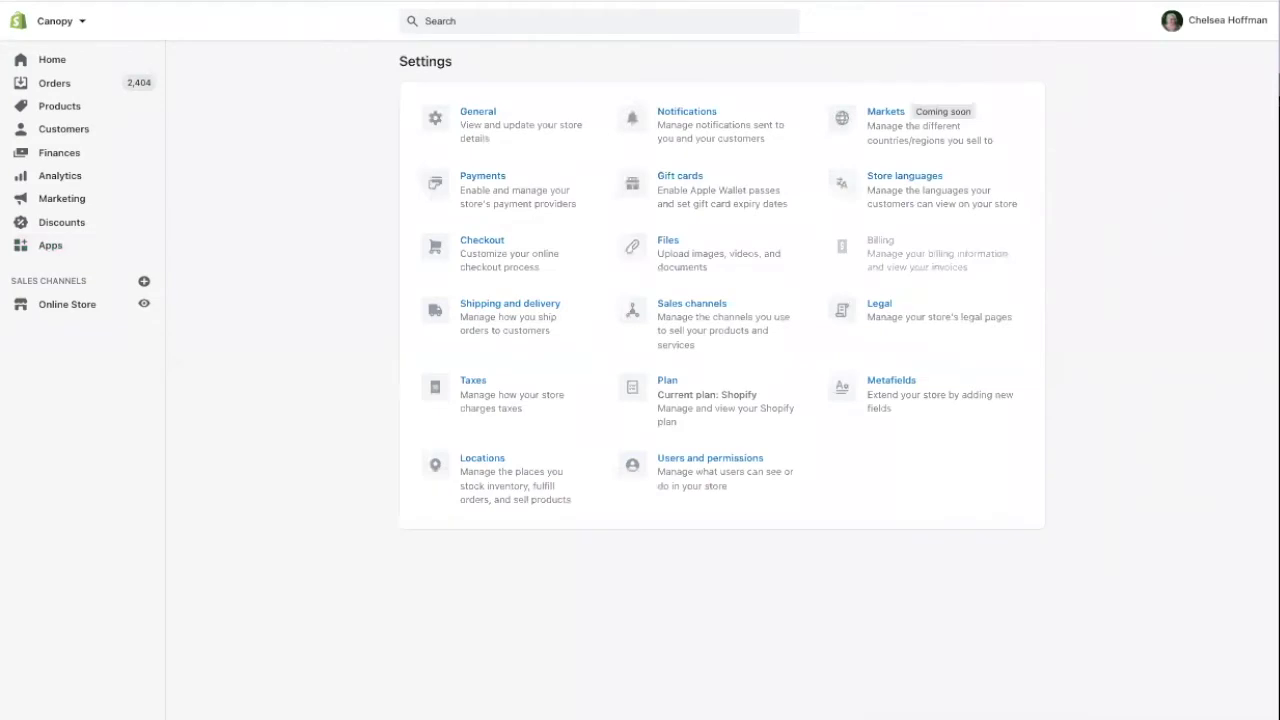
# Leave Checkout settings and launch CartHook Post Purchase Offers from the installed Apps list
pyautogui.click(475, 260)
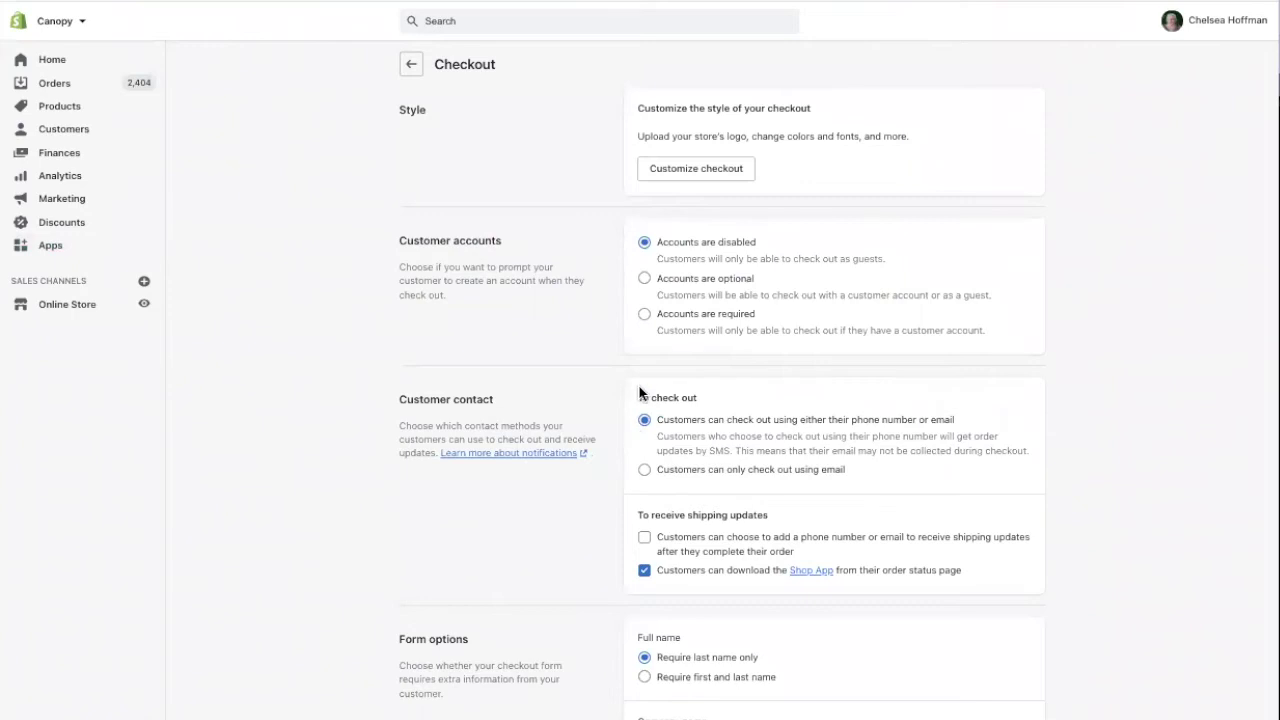
pyautogui.scroll(-15, 639, 392)
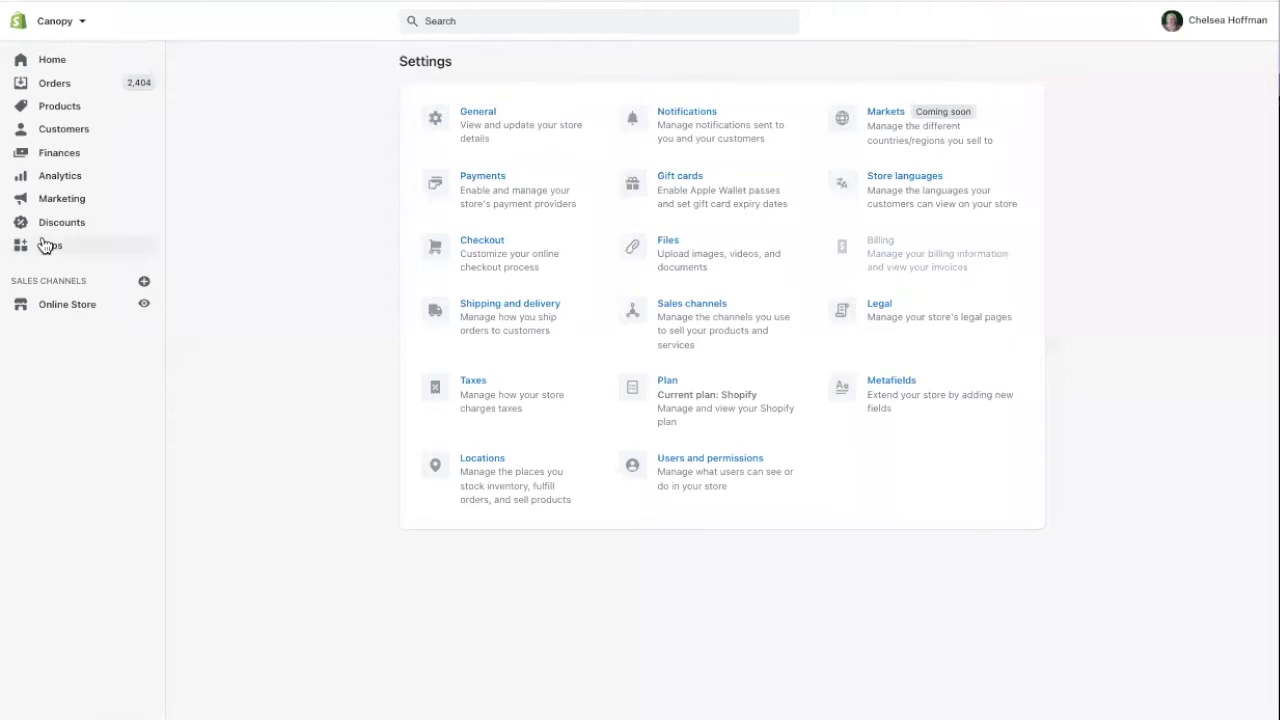
pyautogui.click(45, 246)
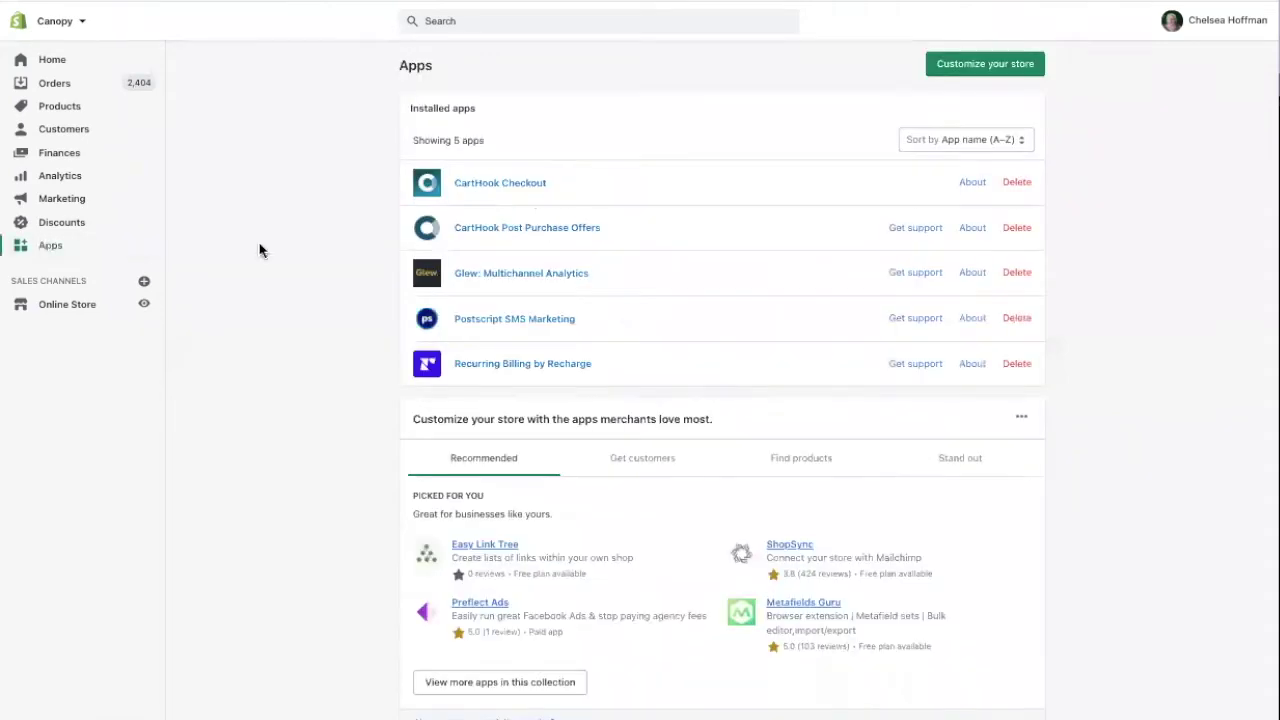
pyautogui.click(472, 236)
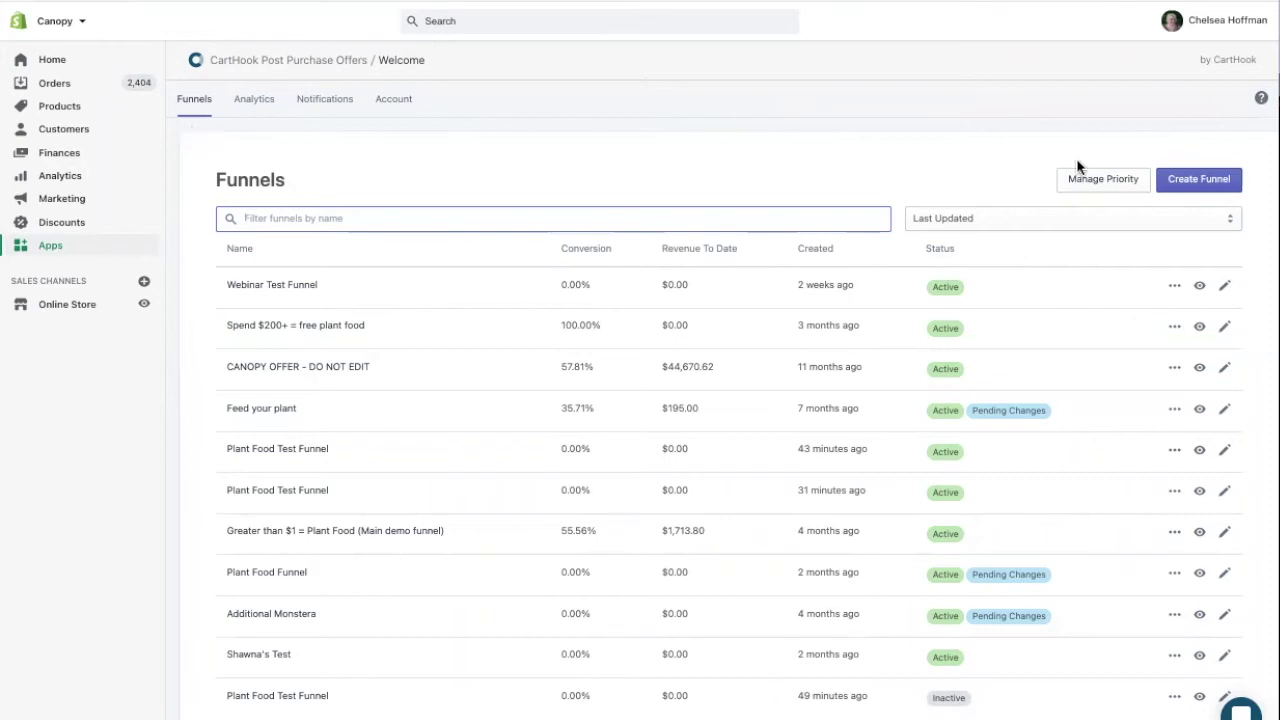
# Create a new funnel and rename Funnel 12 to 'Plant Food Test Funnel'
pyautogui.click(1201, 183)
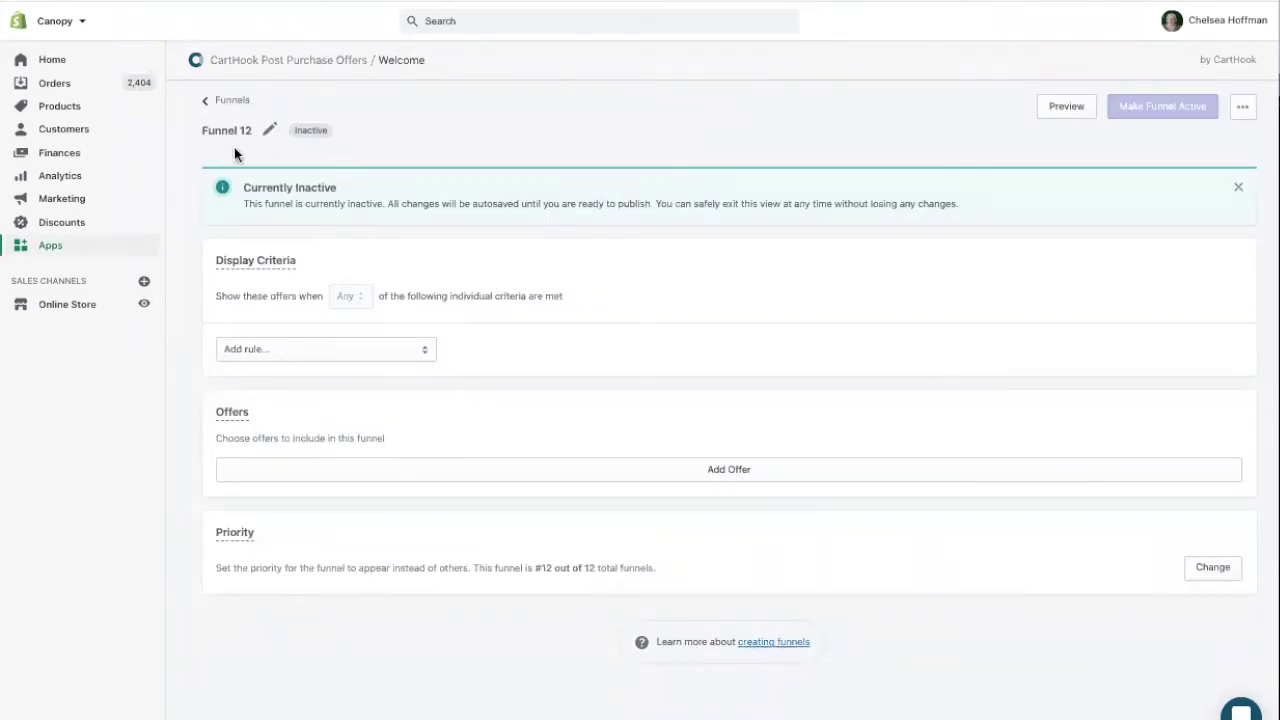
pyautogui.click(269, 130)
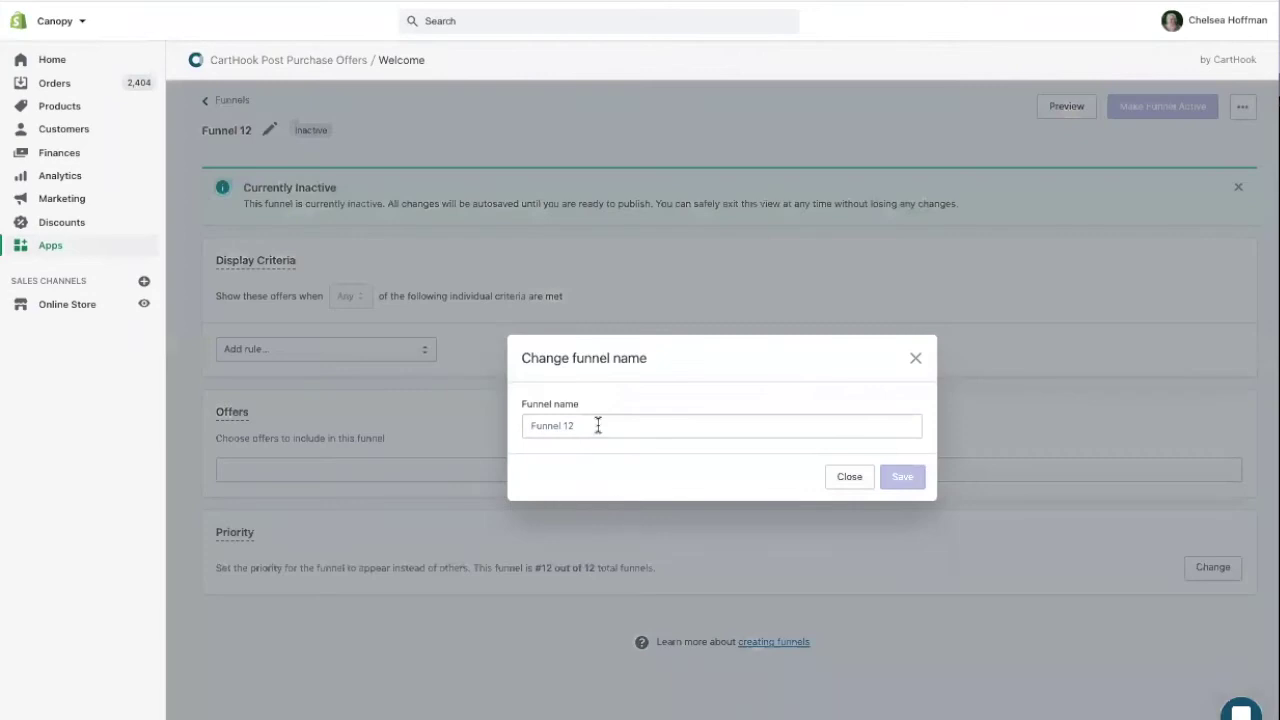
pyautogui.moveTo(597, 425); pyautogui.dragTo(523, 425)
pyautogui.write('Plant ')
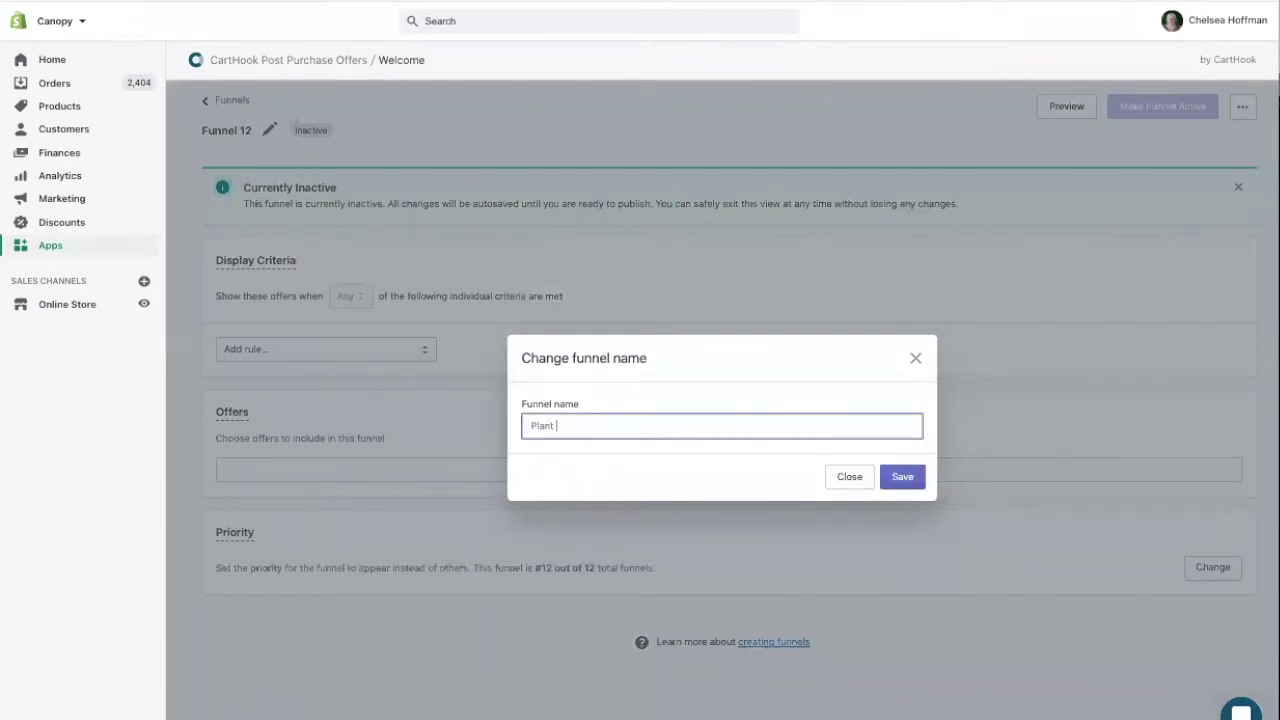
pyautogui.write('Food Test Funnel')
pyautogui.click(900, 481)
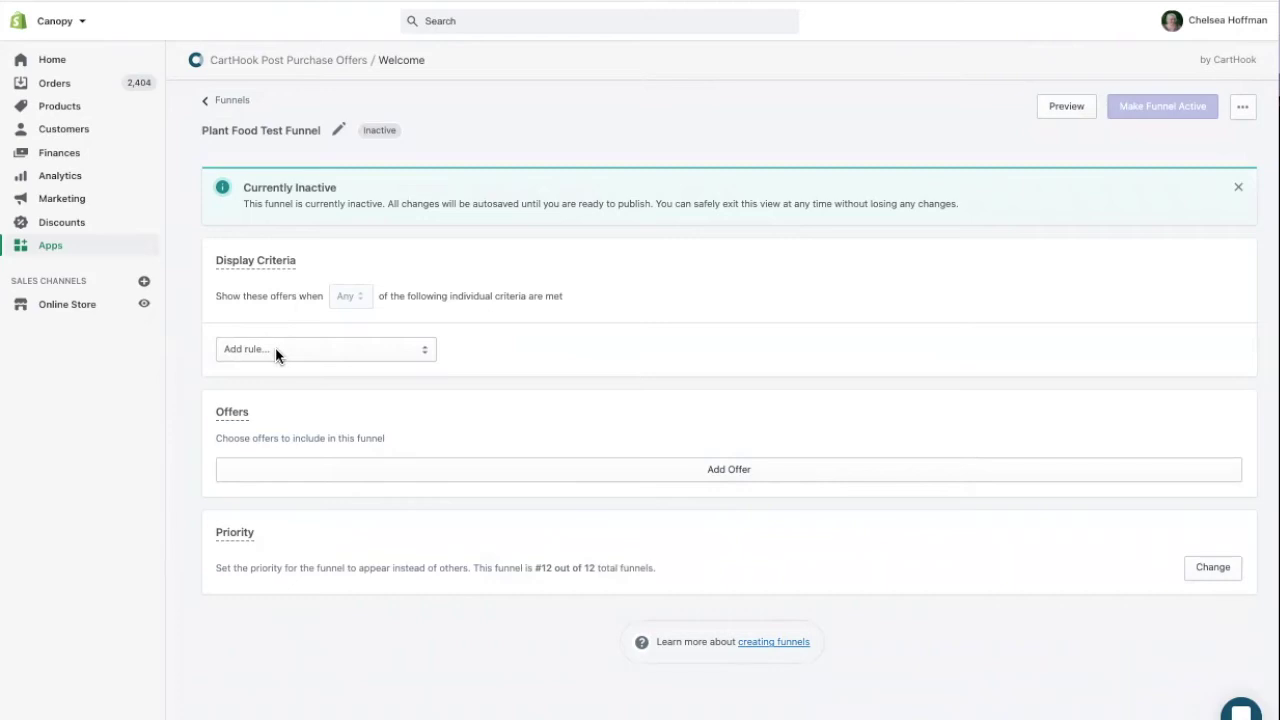
# Add a Cart contents display rule, leaving its match options unchanged
pyautogui.click(277, 352)
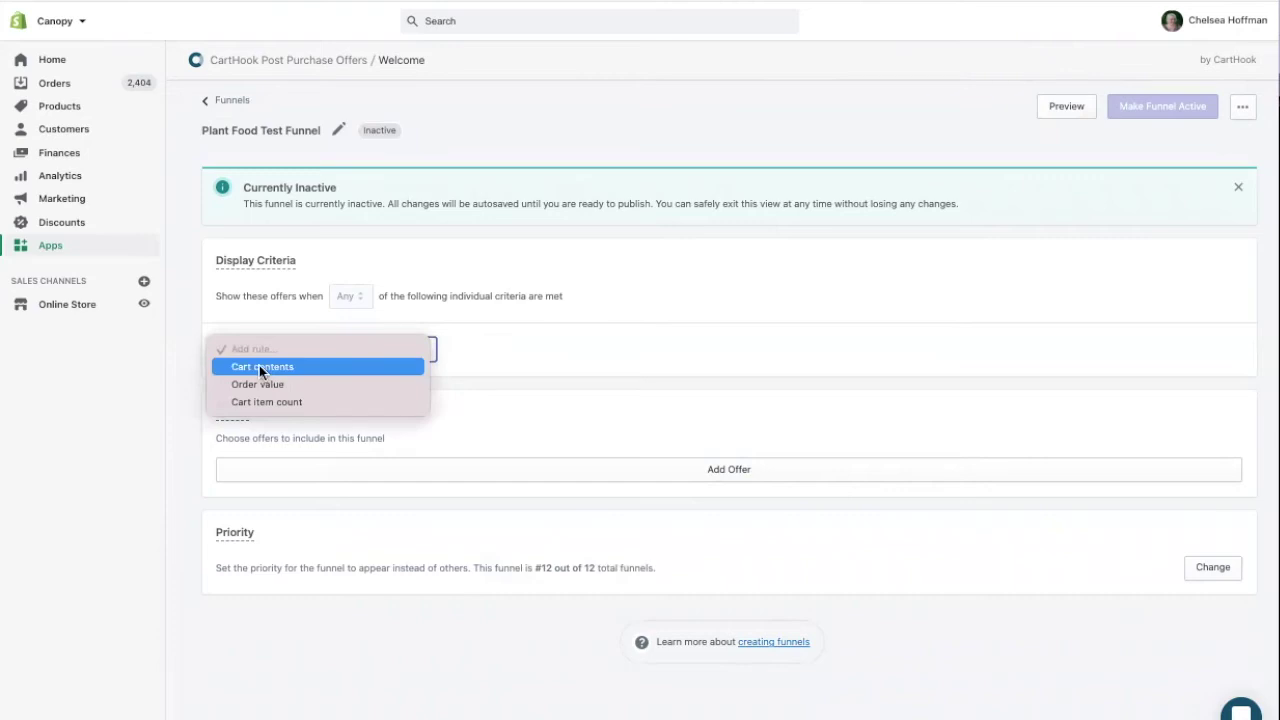
pyautogui.click(259, 366)
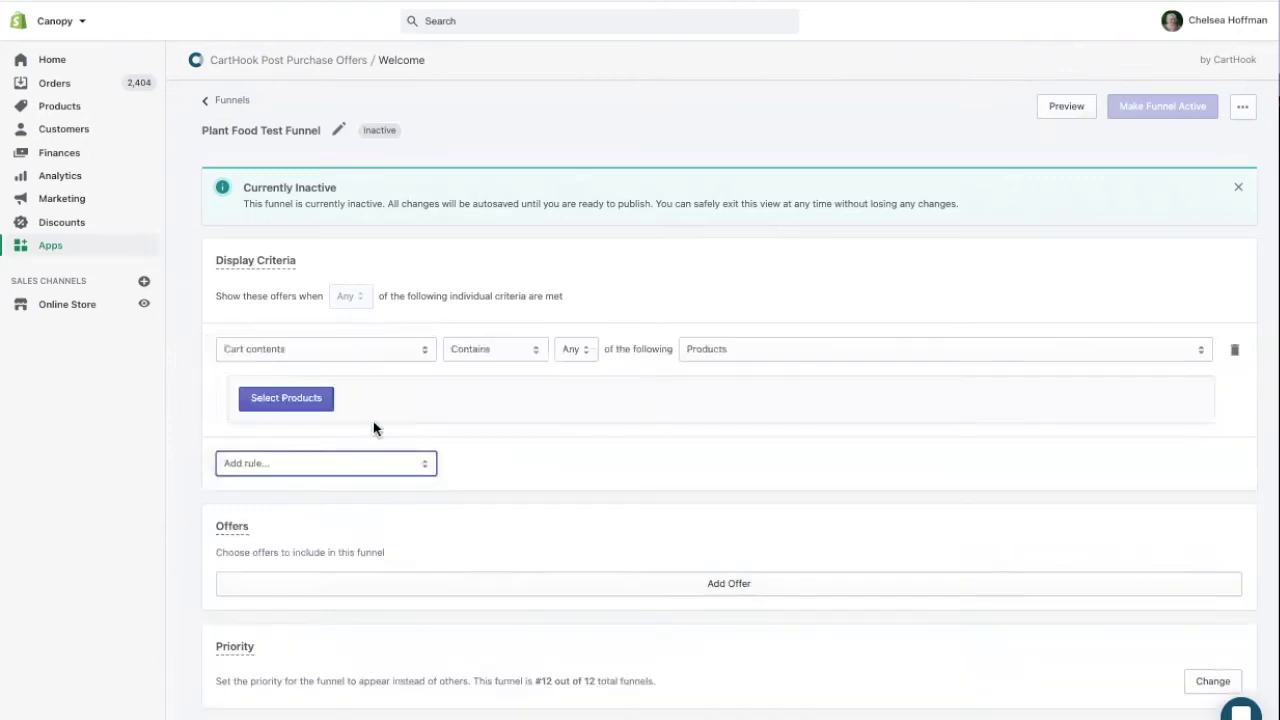
pyautogui.click(702, 358)
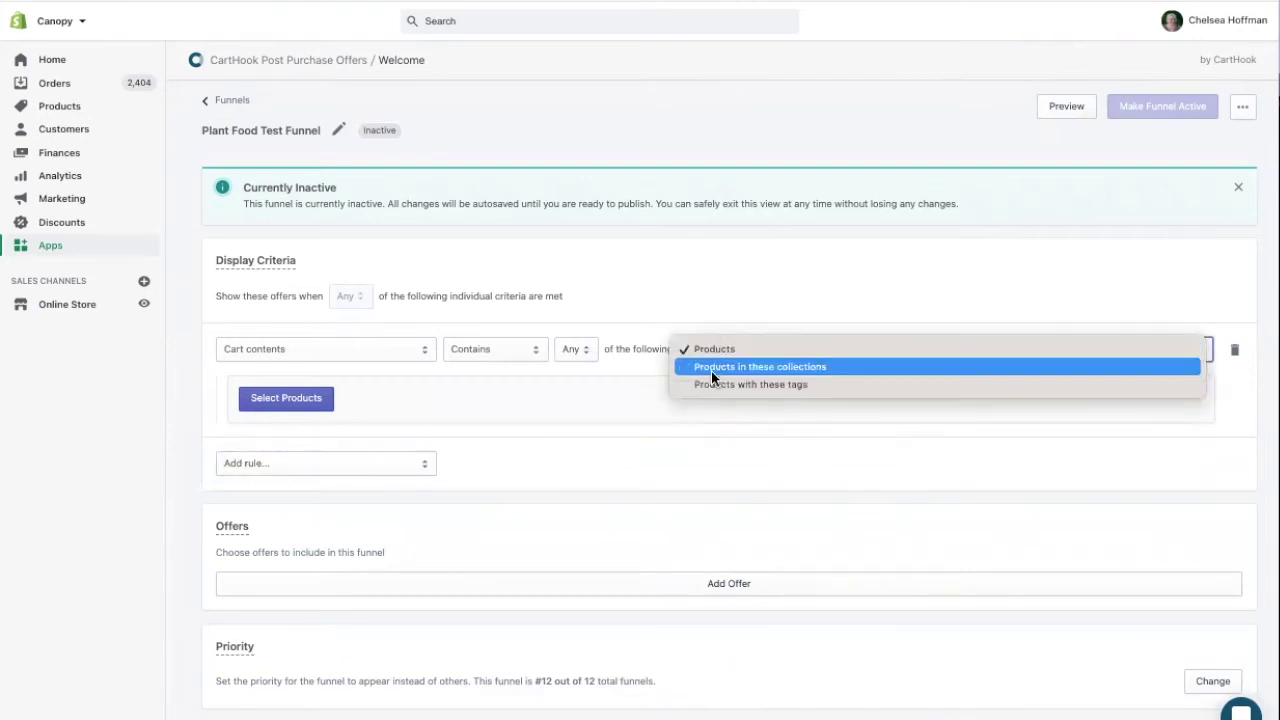
pyautogui.click(597, 441)
# Add a trial Order value rule, then delete it
pyautogui.click(263, 465)
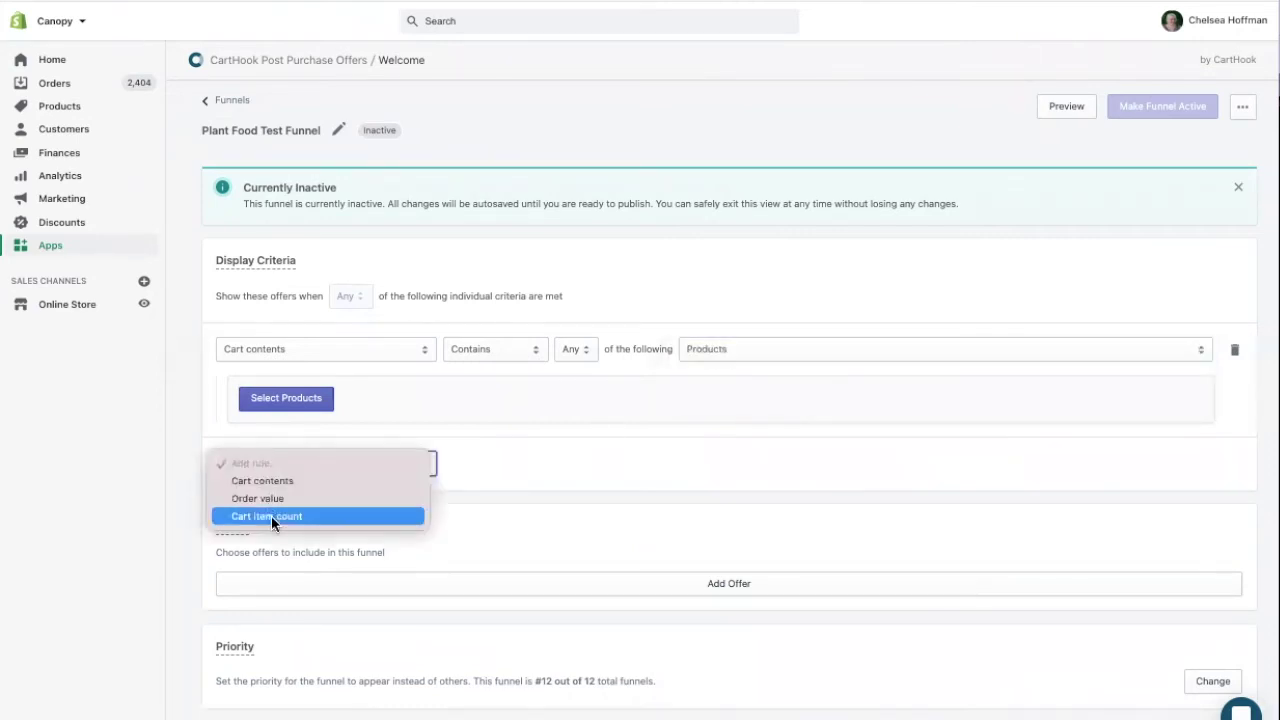
pyautogui.click(257, 500)
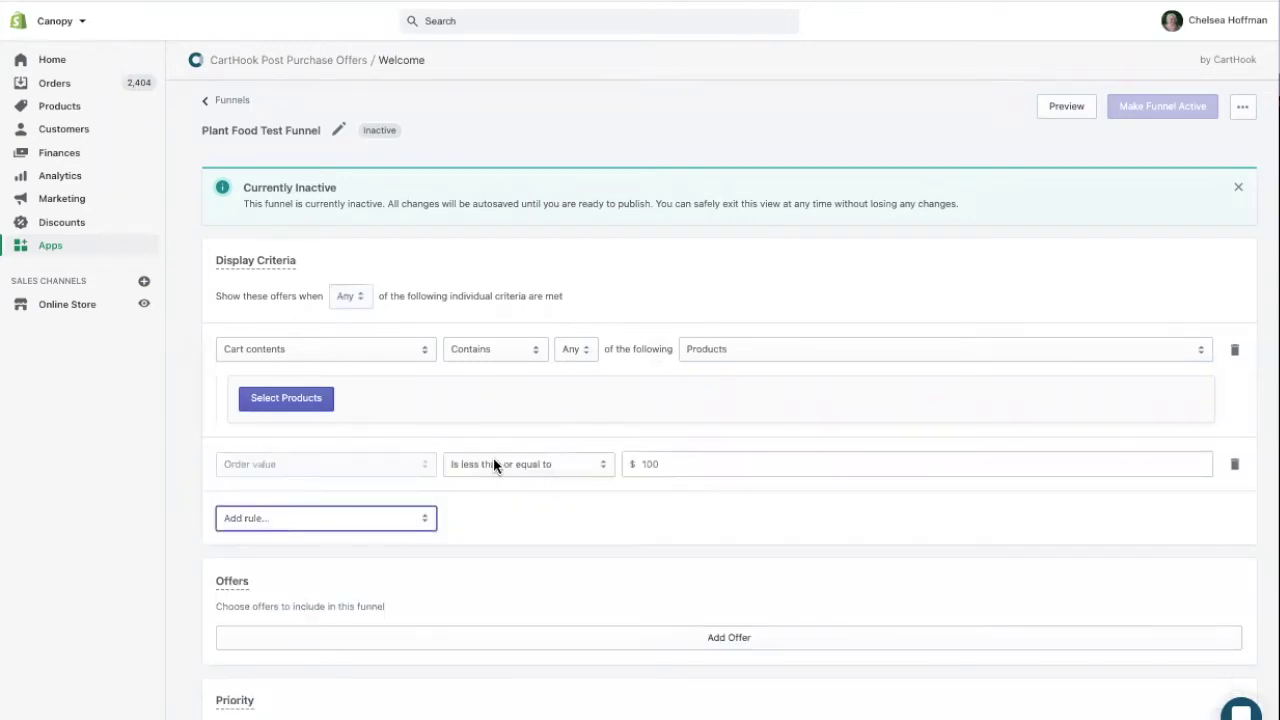
pyautogui.click(493, 462)
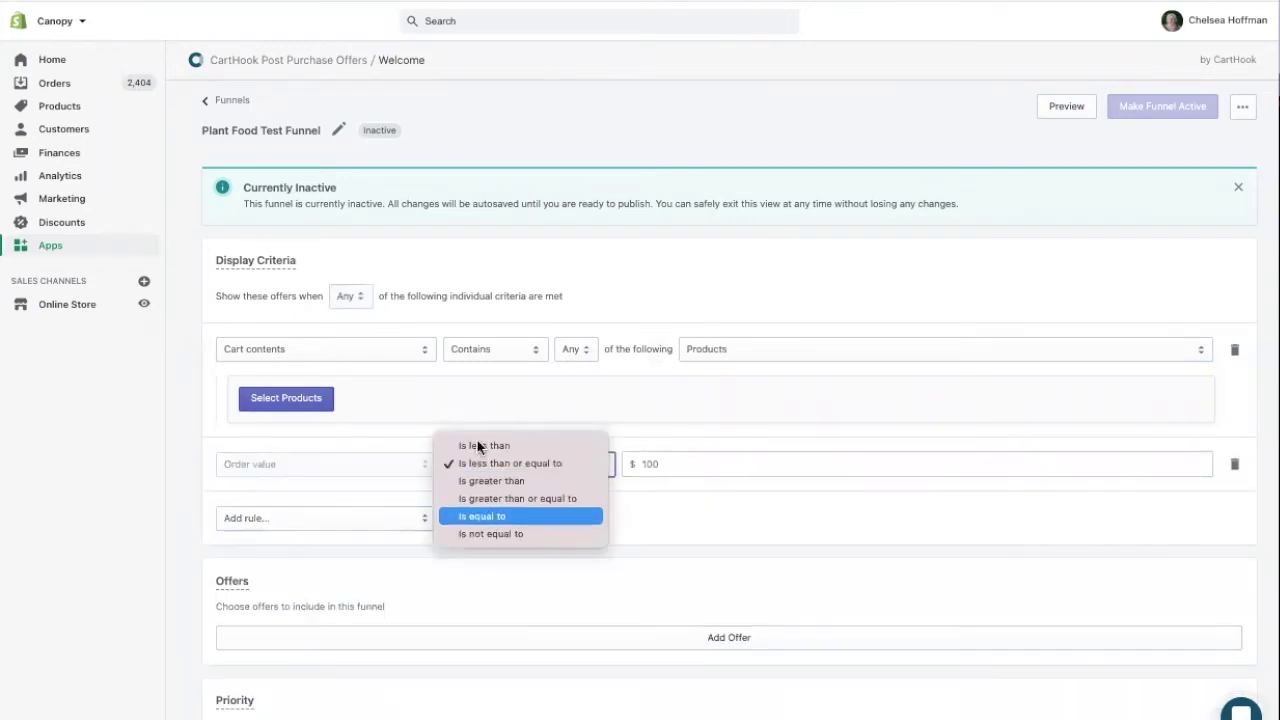
pyautogui.click(477, 463)
pyautogui.click(286, 520)
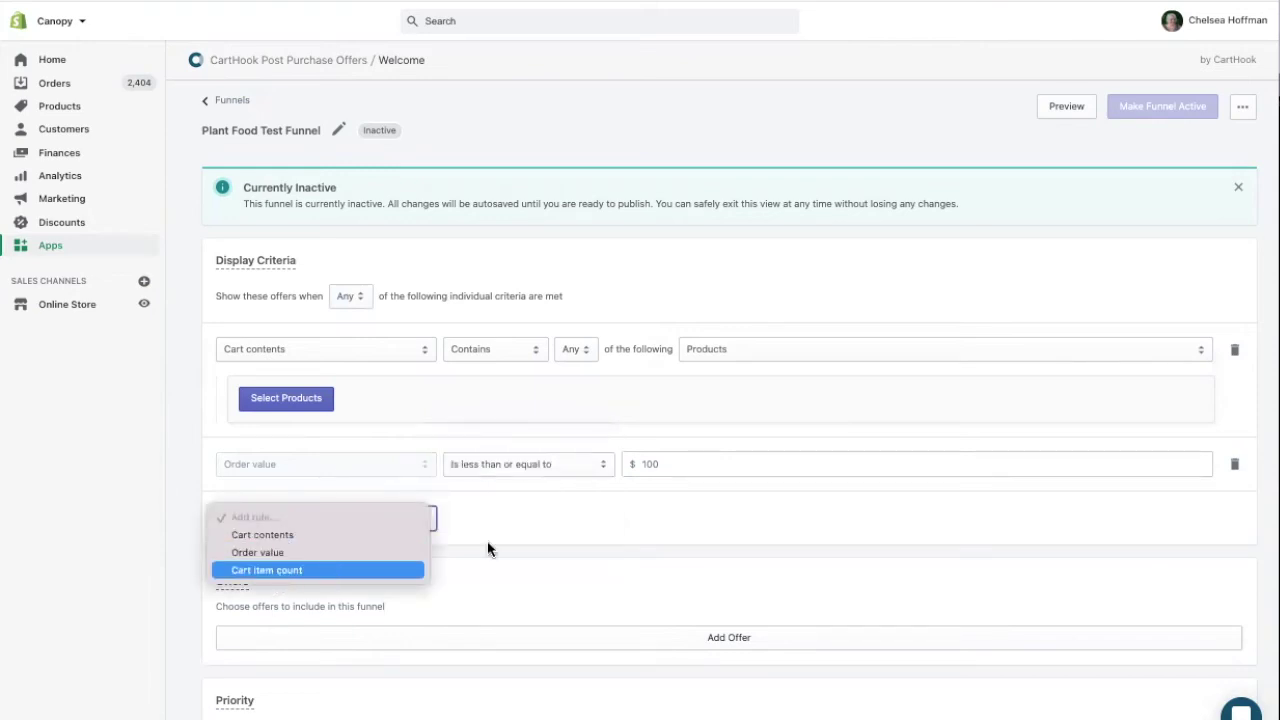
pyautogui.click(522, 521)
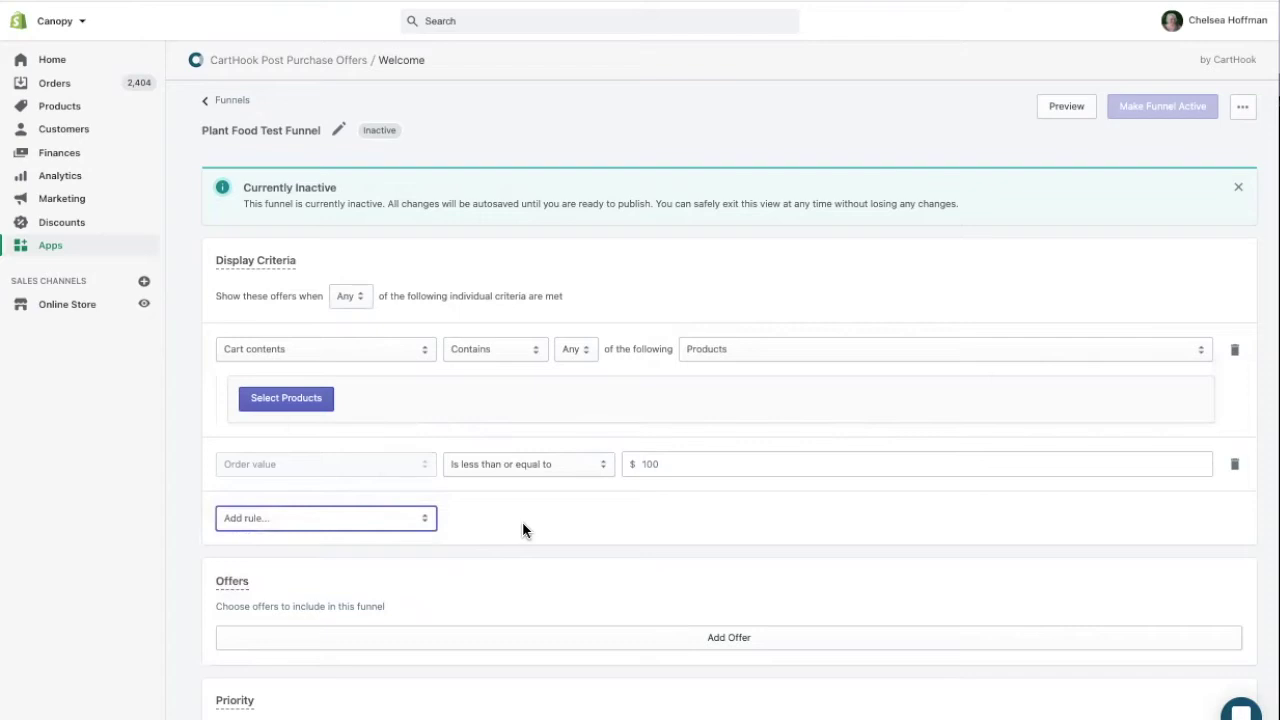
pyautogui.click(1236, 464)
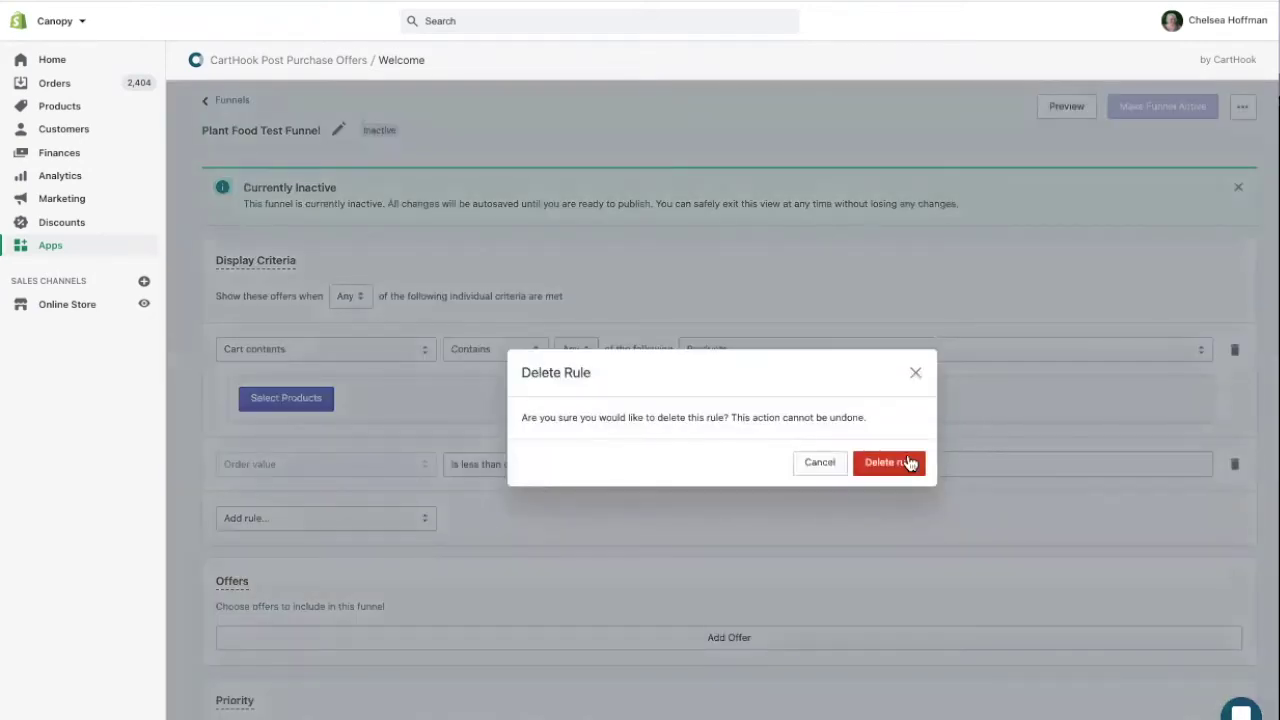
pyautogui.click(906, 461)
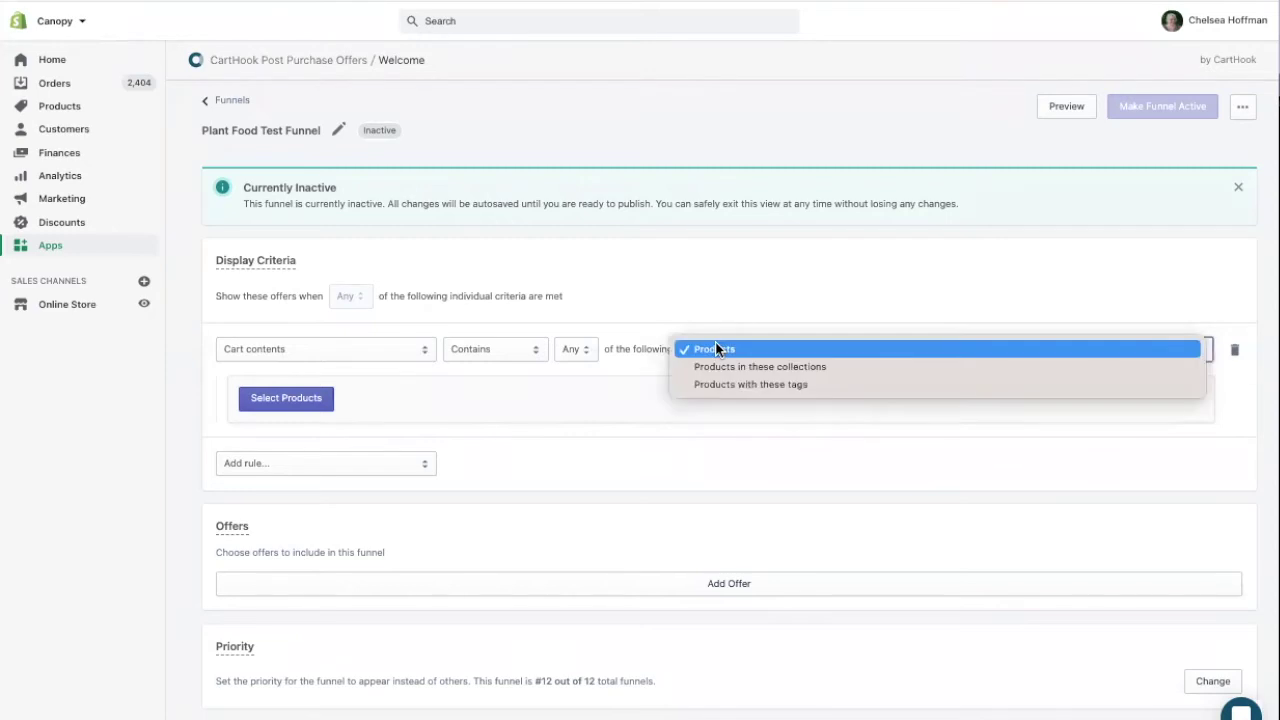
# Make the first cart rule match products in Plant Collection
pyautogui.click(726, 365)
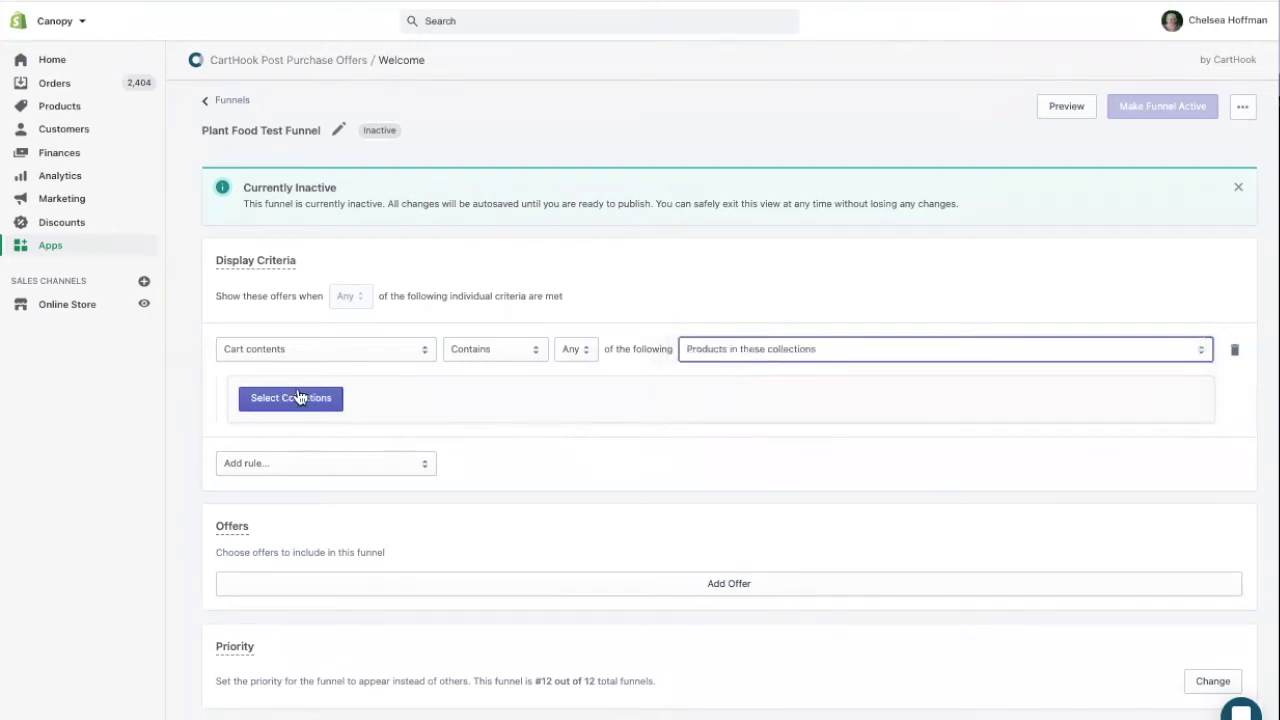
pyautogui.click(266, 398)
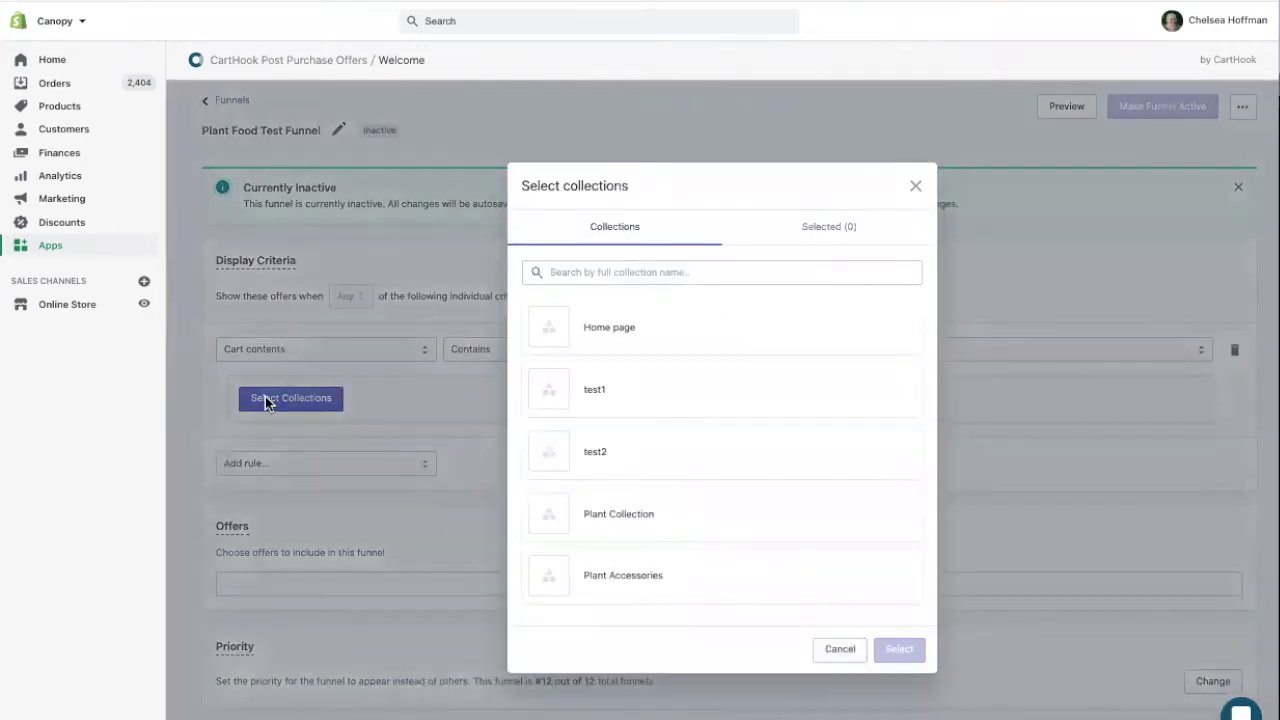
pyautogui.click(650, 531)
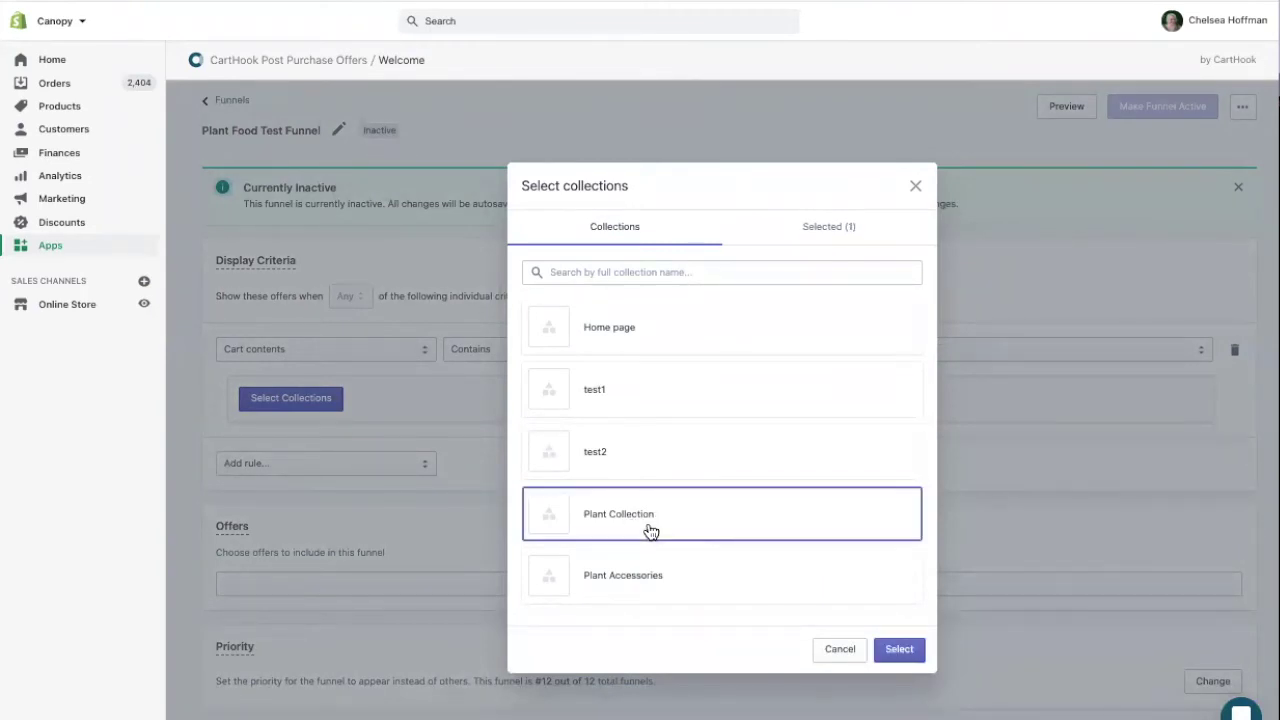
pyautogui.click(884, 648)
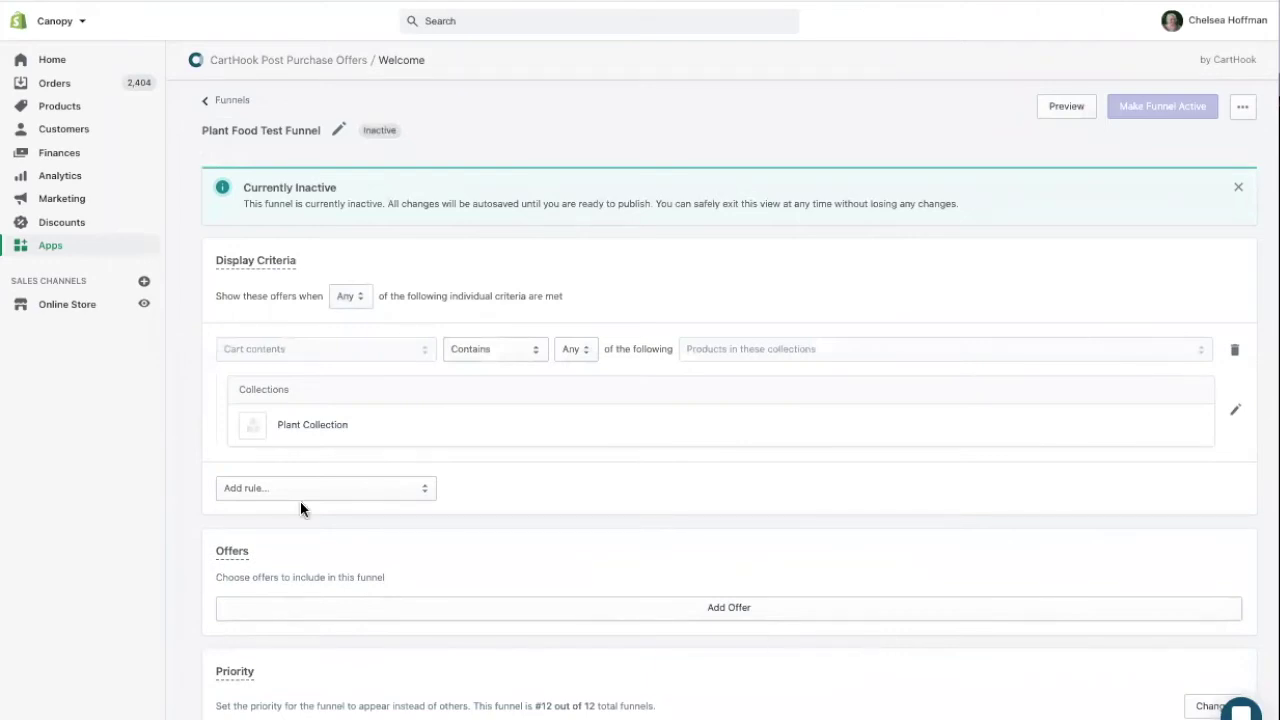
# Add a second Cart contents rule: doesn't contain products in the Plant Accessories collection
pyautogui.click(277, 488)
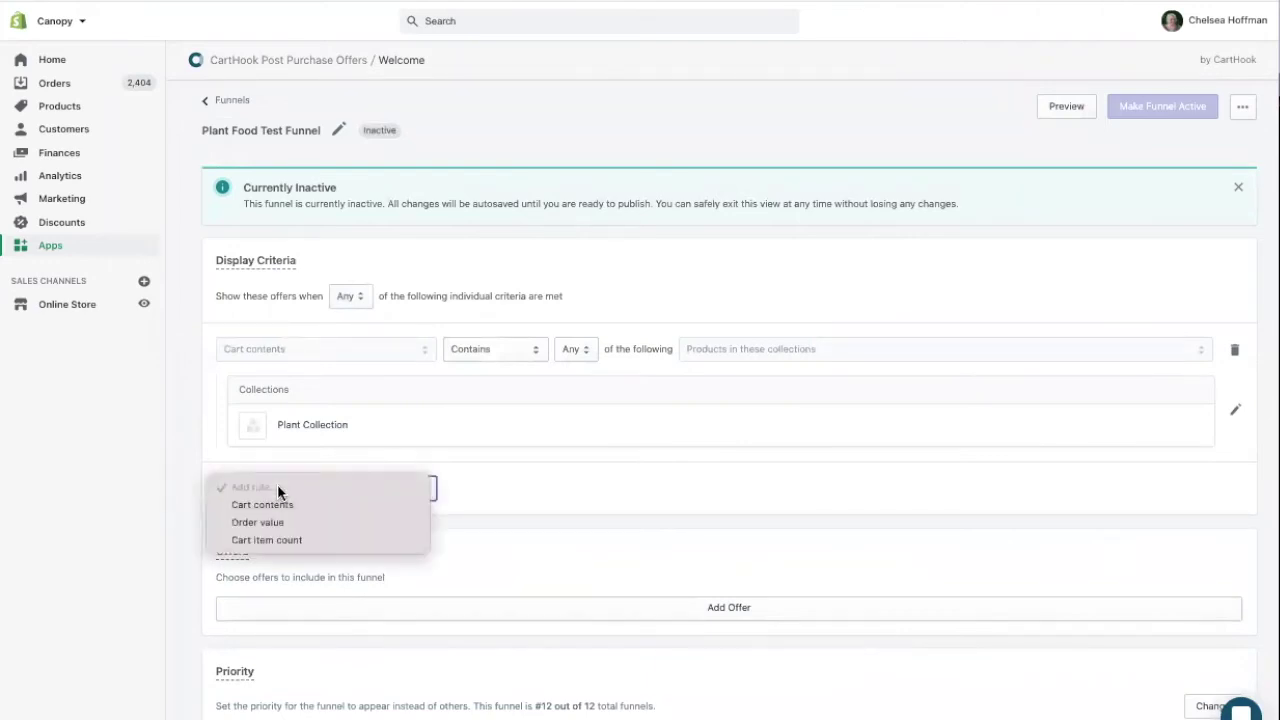
pyautogui.click(279, 505)
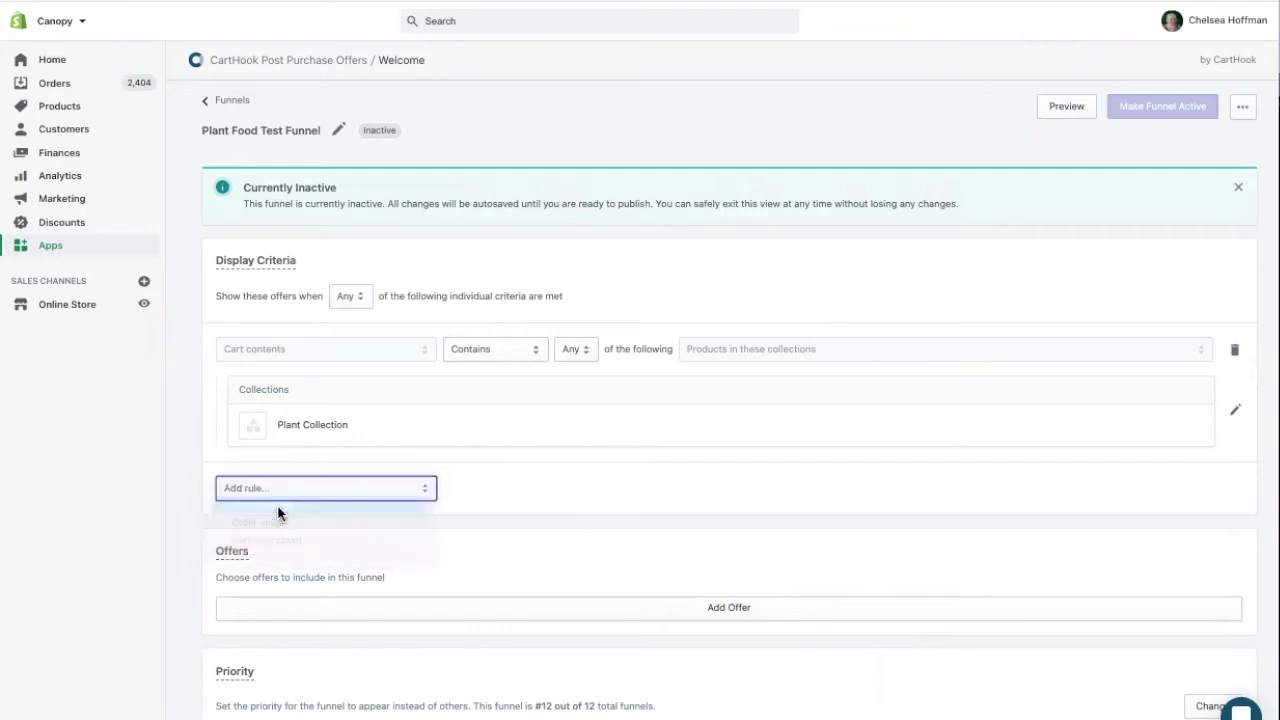
pyautogui.click(474, 489)
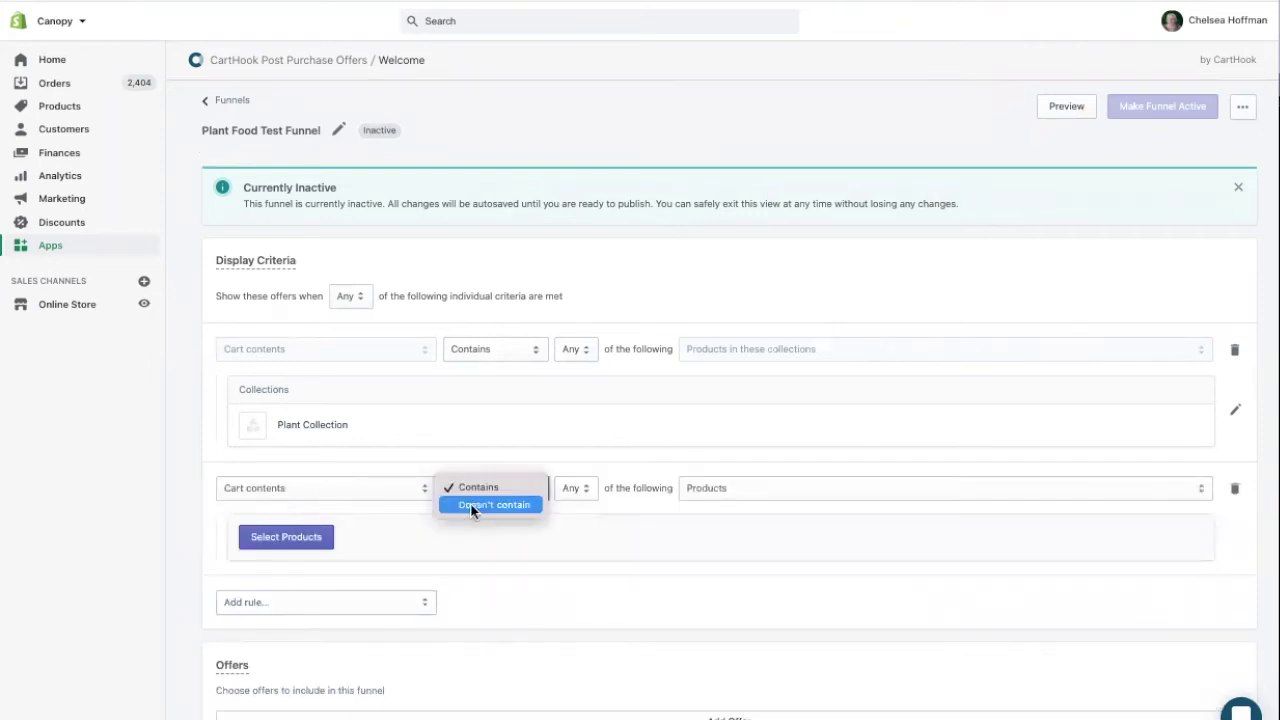
pyautogui.click(474, 507)
pyautogui.click(715, 486)
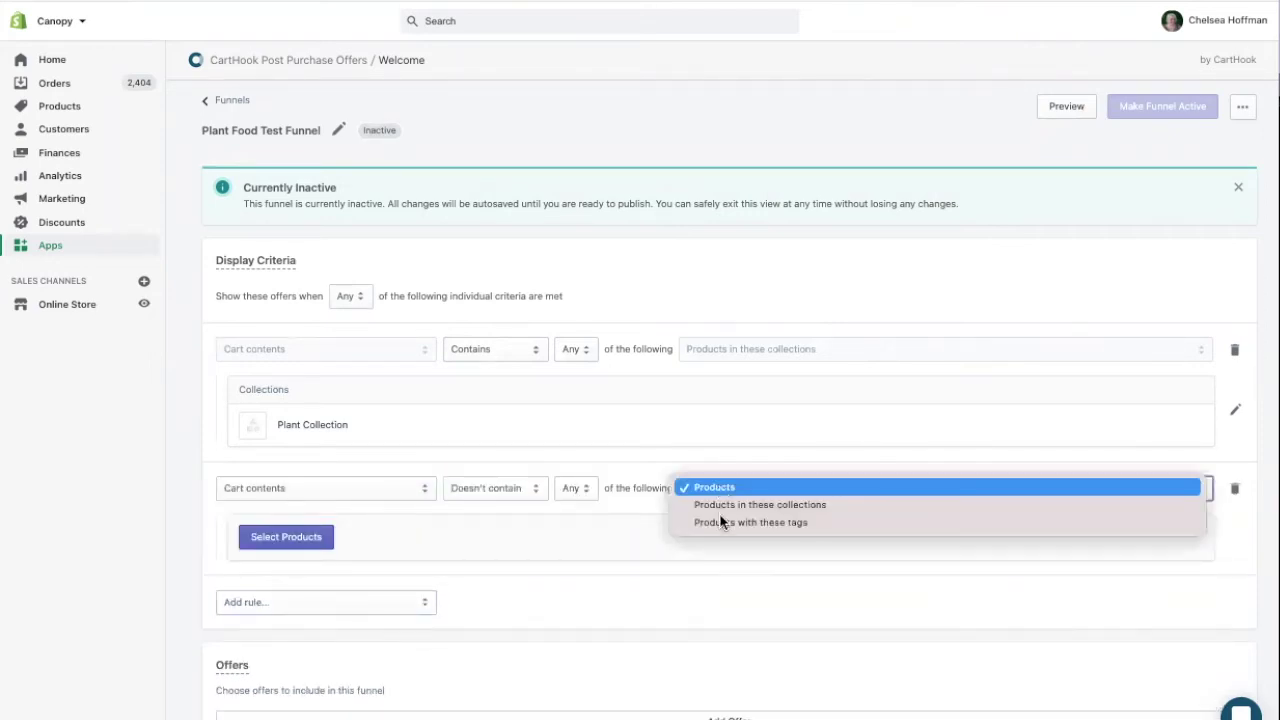
pyautogui.press('Escape')
pyautogui.press('Down')
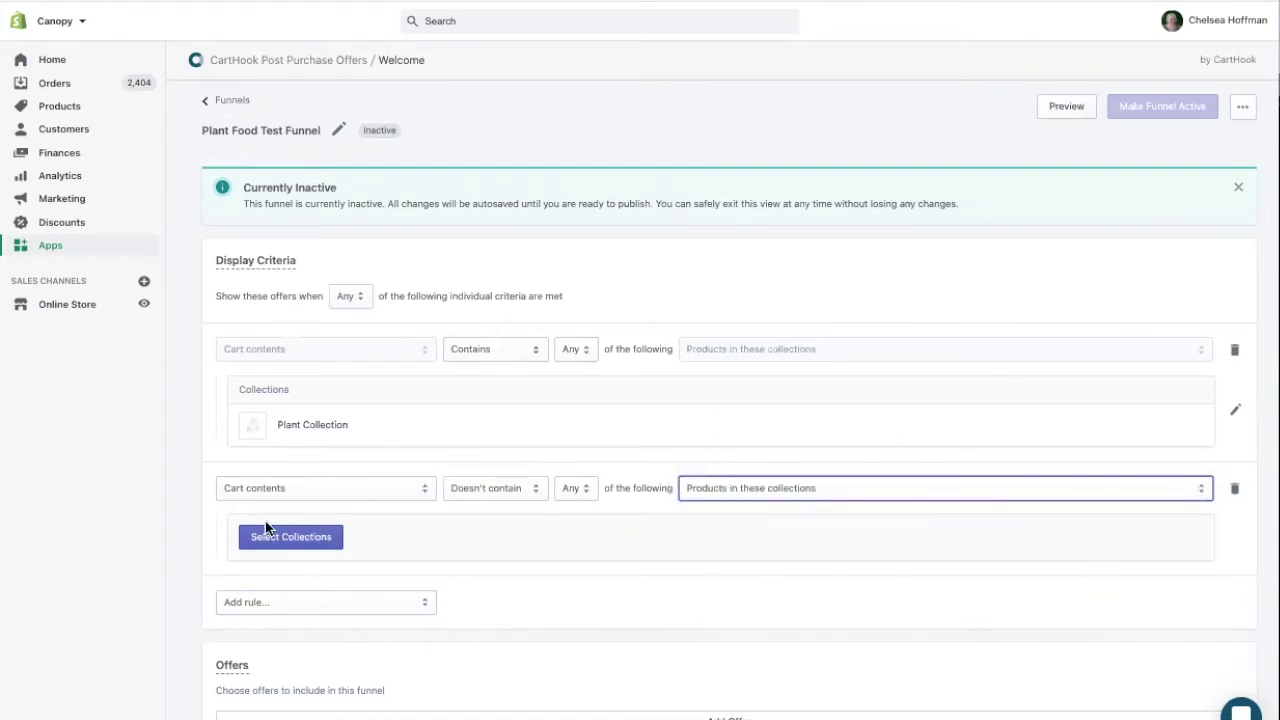
pyautogui.click(255, 538)
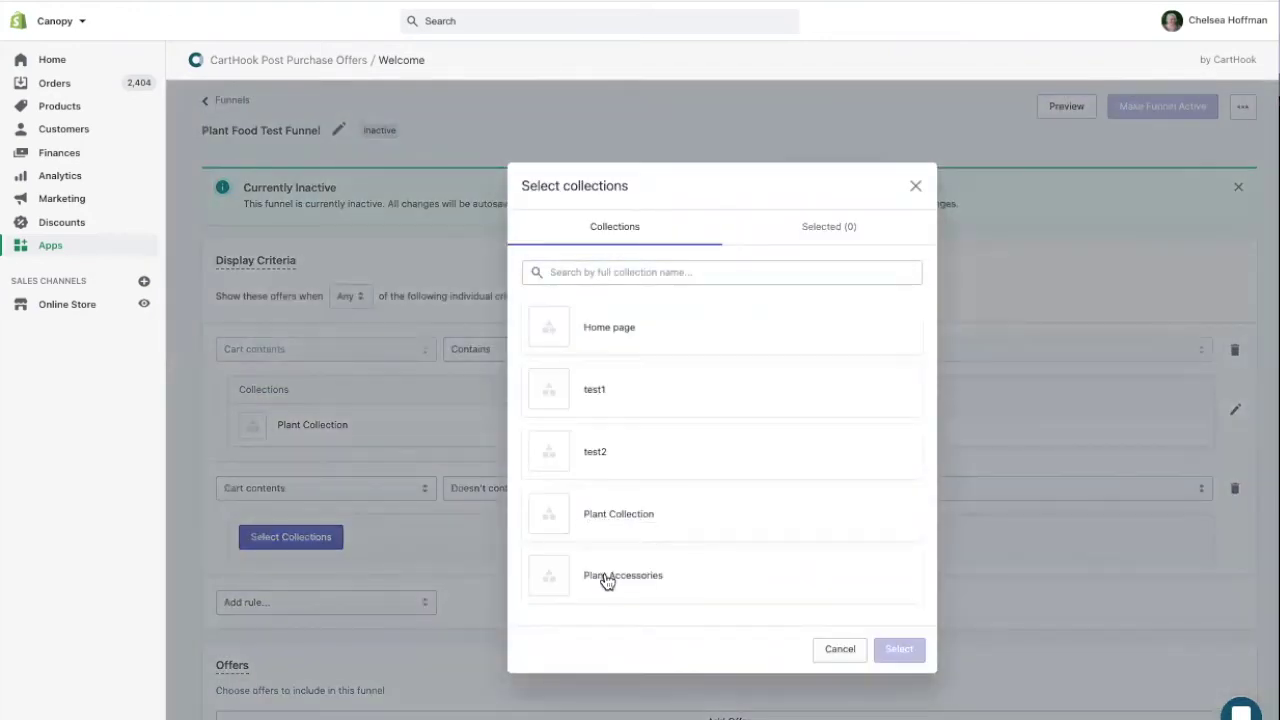
pyautogui.click(603, 578)
pyautogui.click(905, 655)
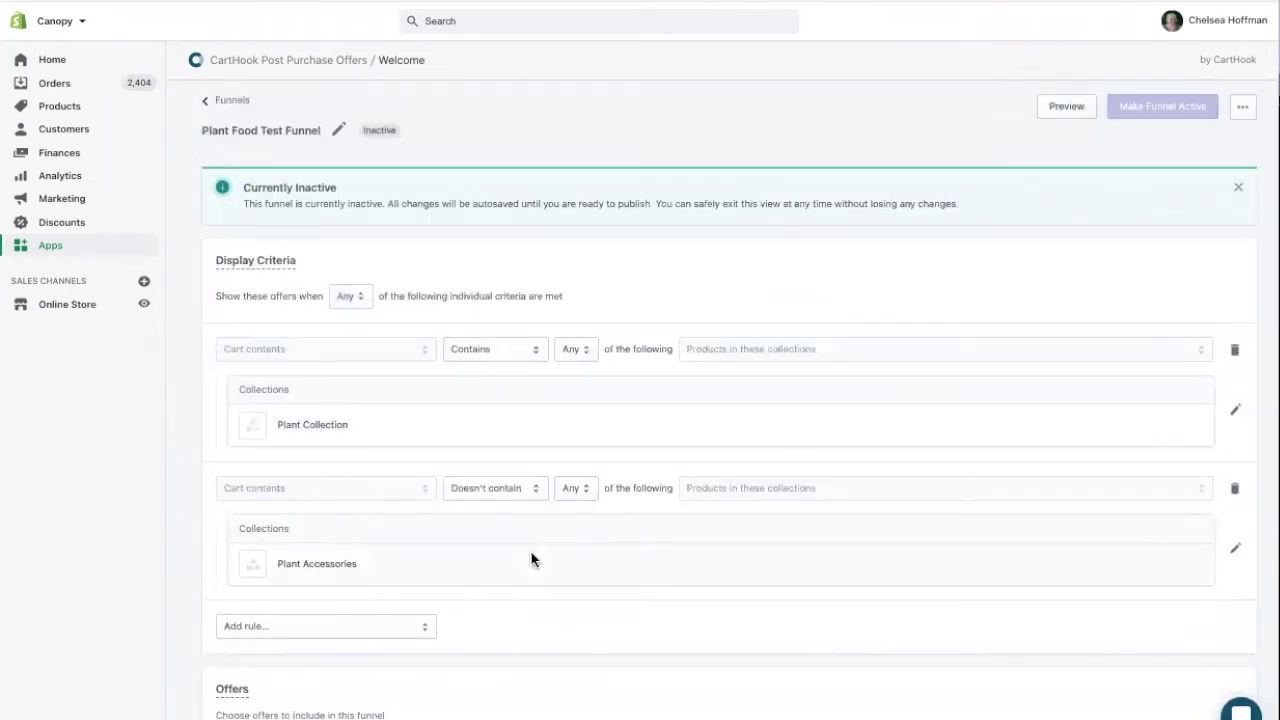
pyautogui.scroll(-3, 535, 556)
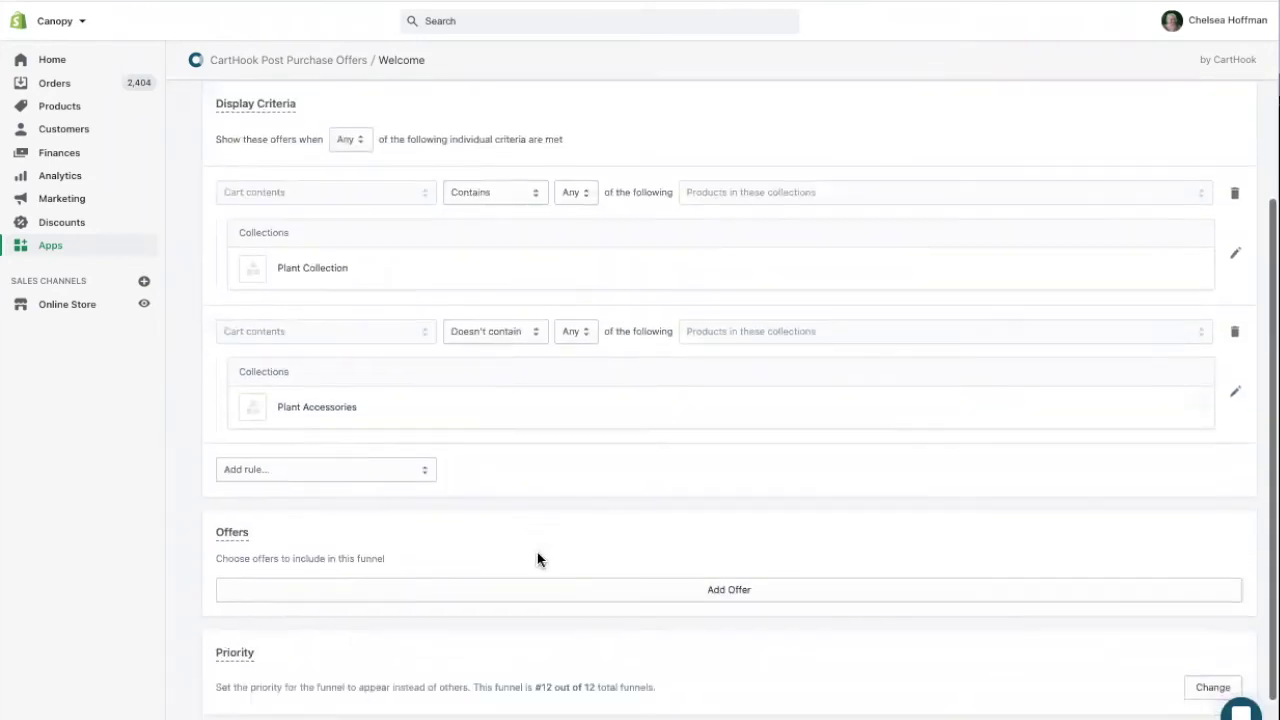
# Add Plant food as the funnel's offer, restricted to its Large variant only
pyautogui.click(697, 590)
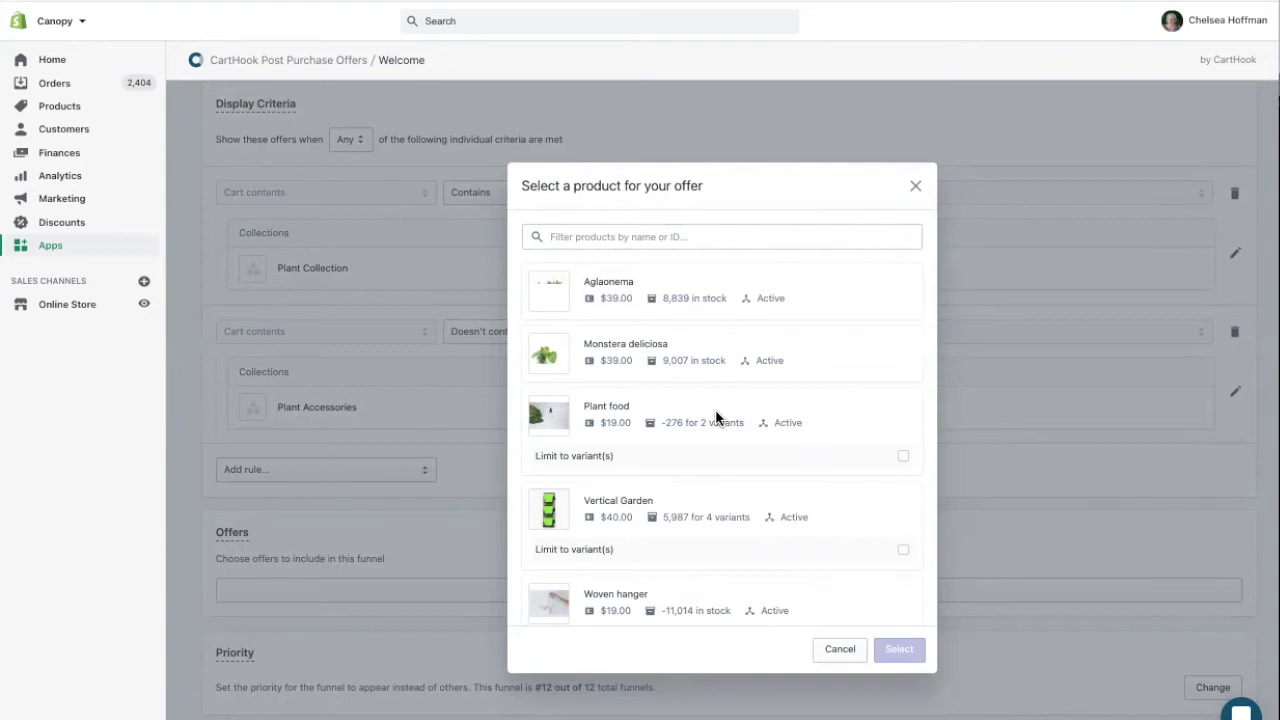
pyautogui.click(716, 418)
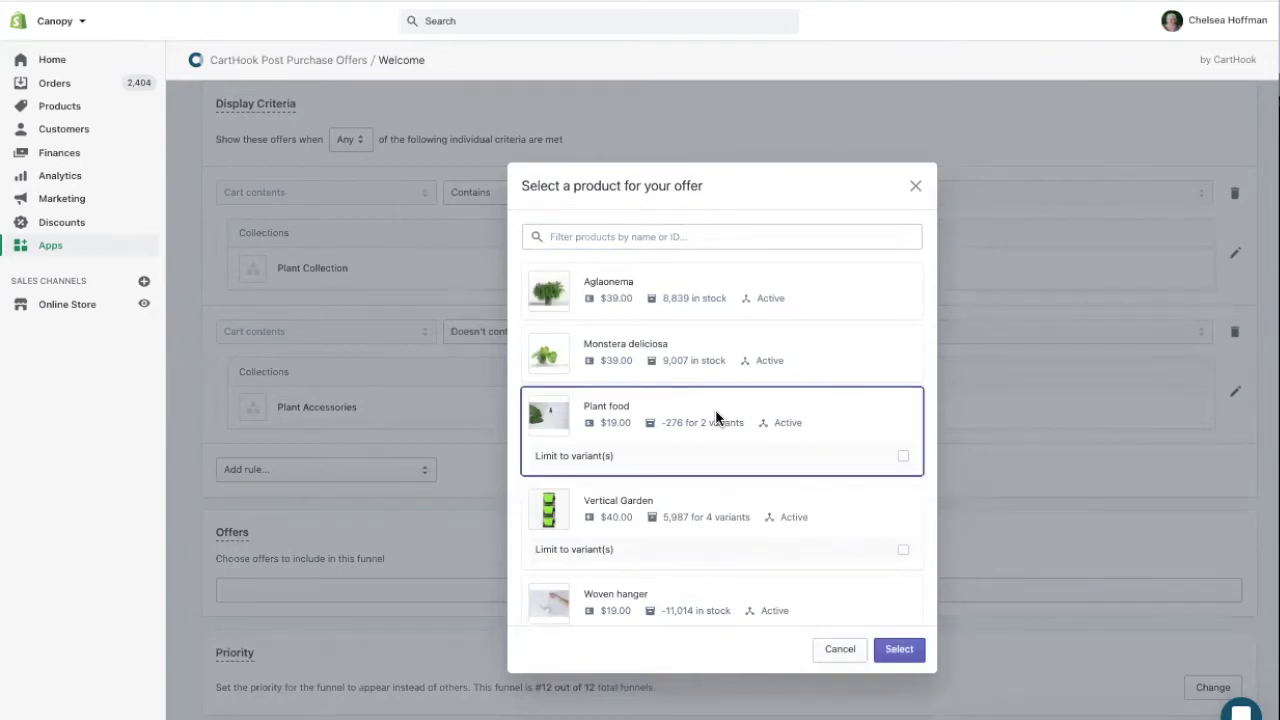
pyautogui.click(903, 460)
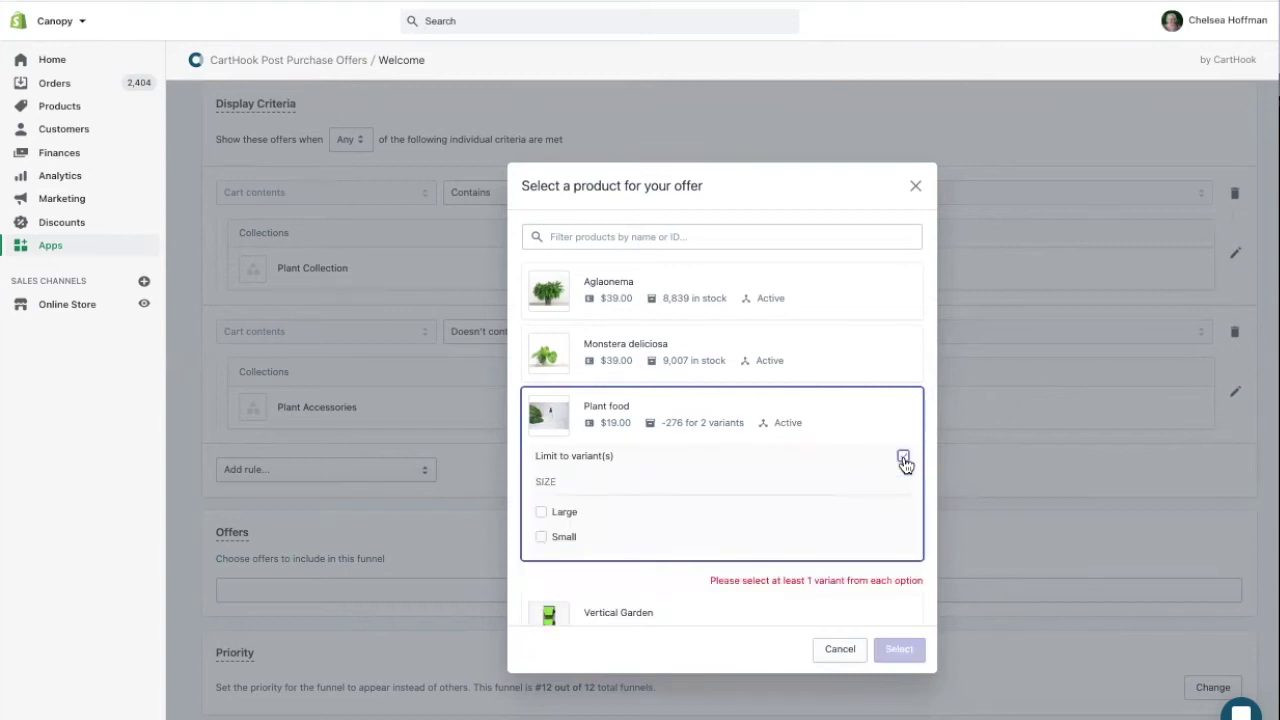
pyautogui.click(564, 513)
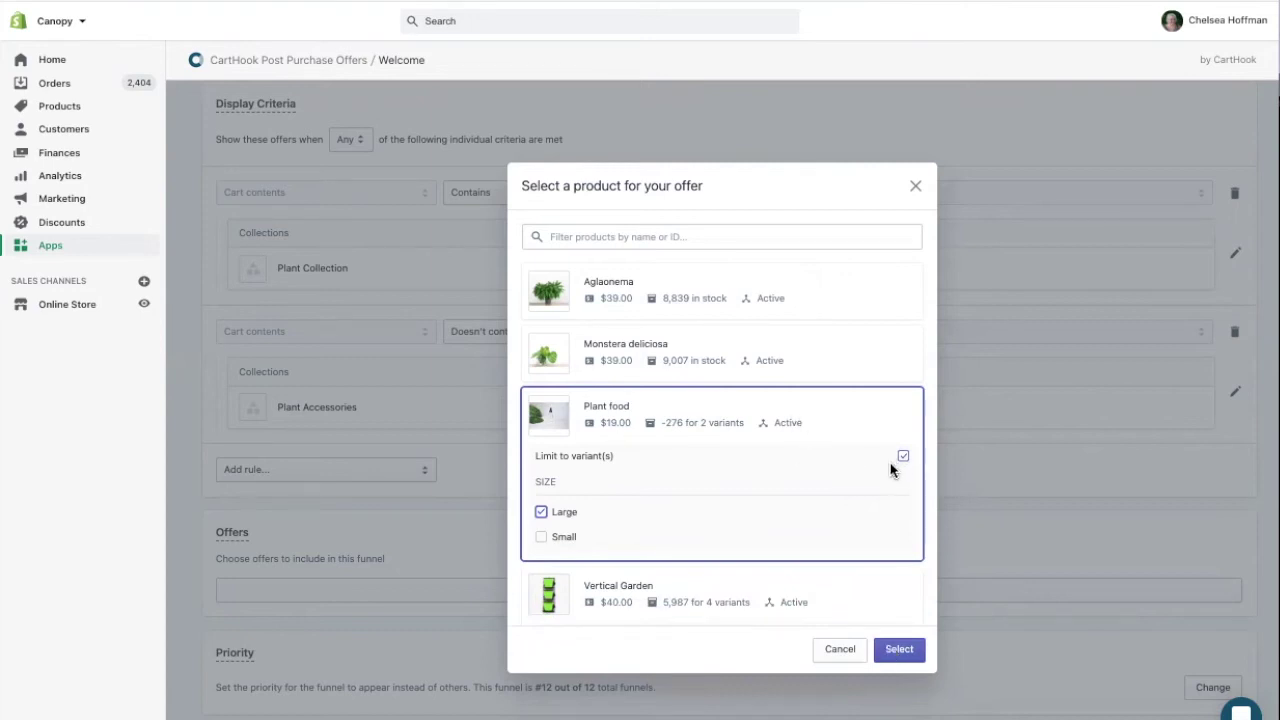
pyautogui.click(899, 650)
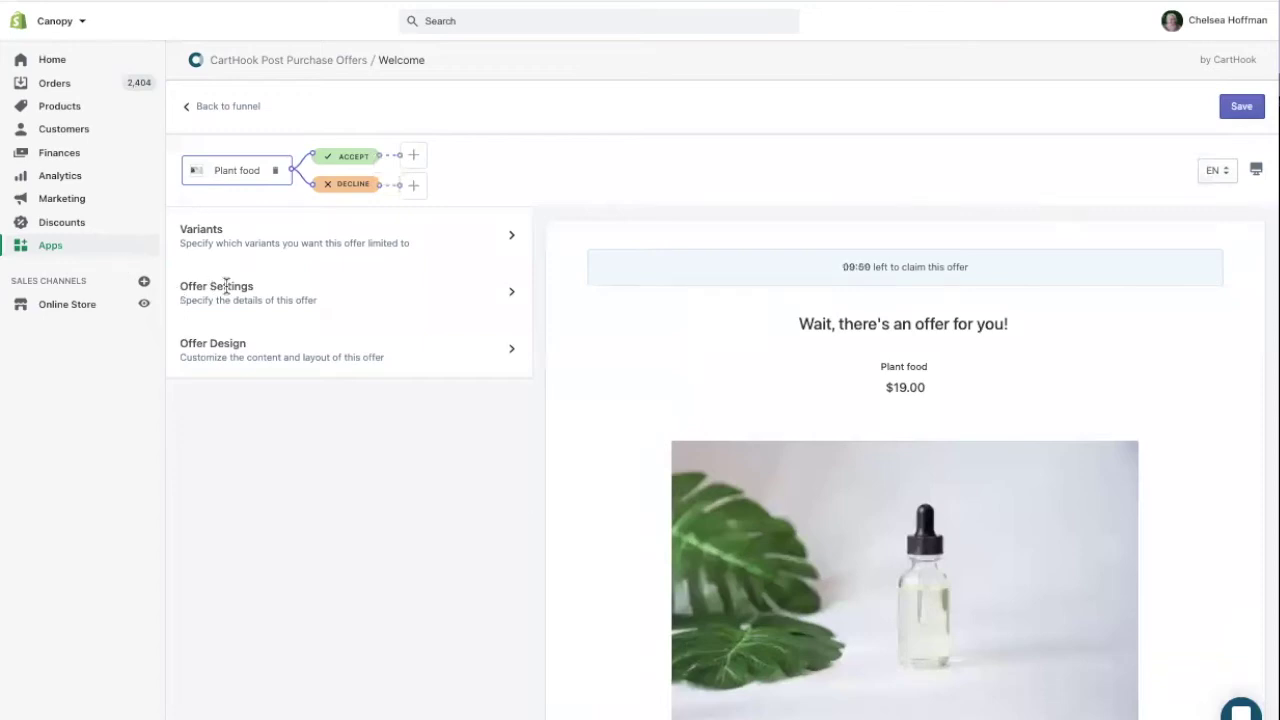
# Hide the offer if Plant food was already ordered
pyautogui.click(224, 288)
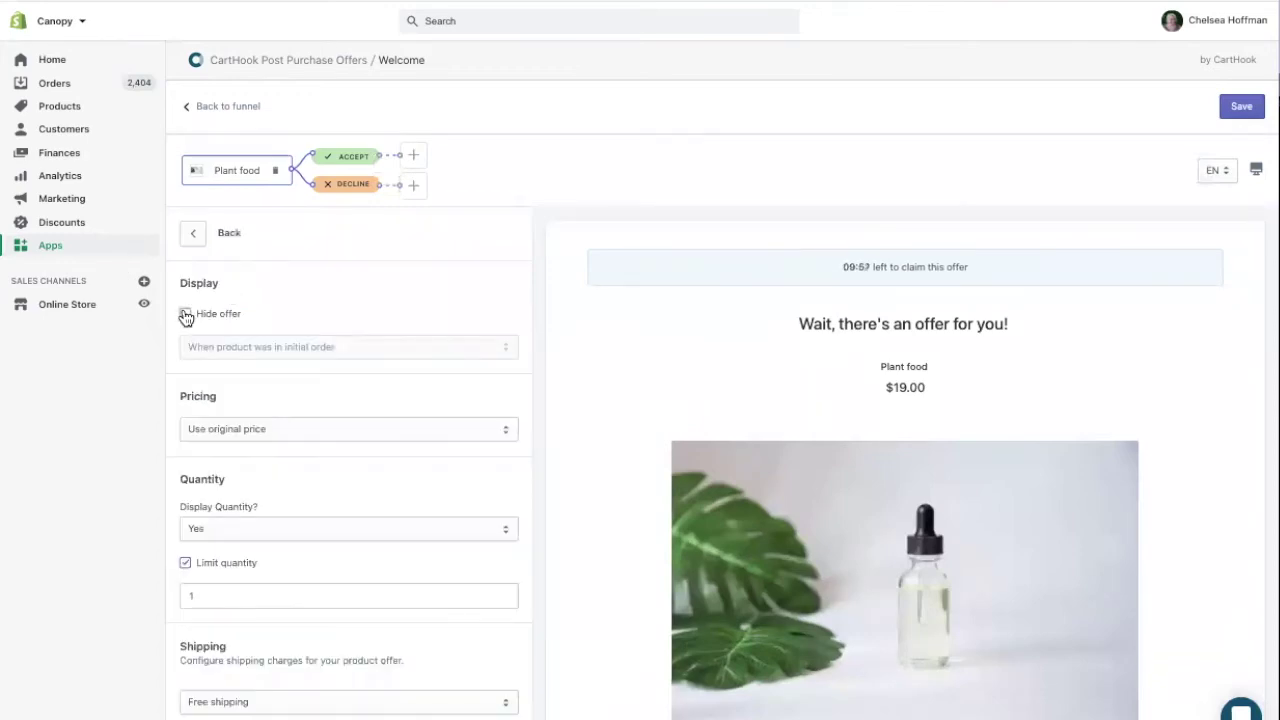
pyautogui.click(186, 316)
pyautogui.scroll(-1, 215, 366)
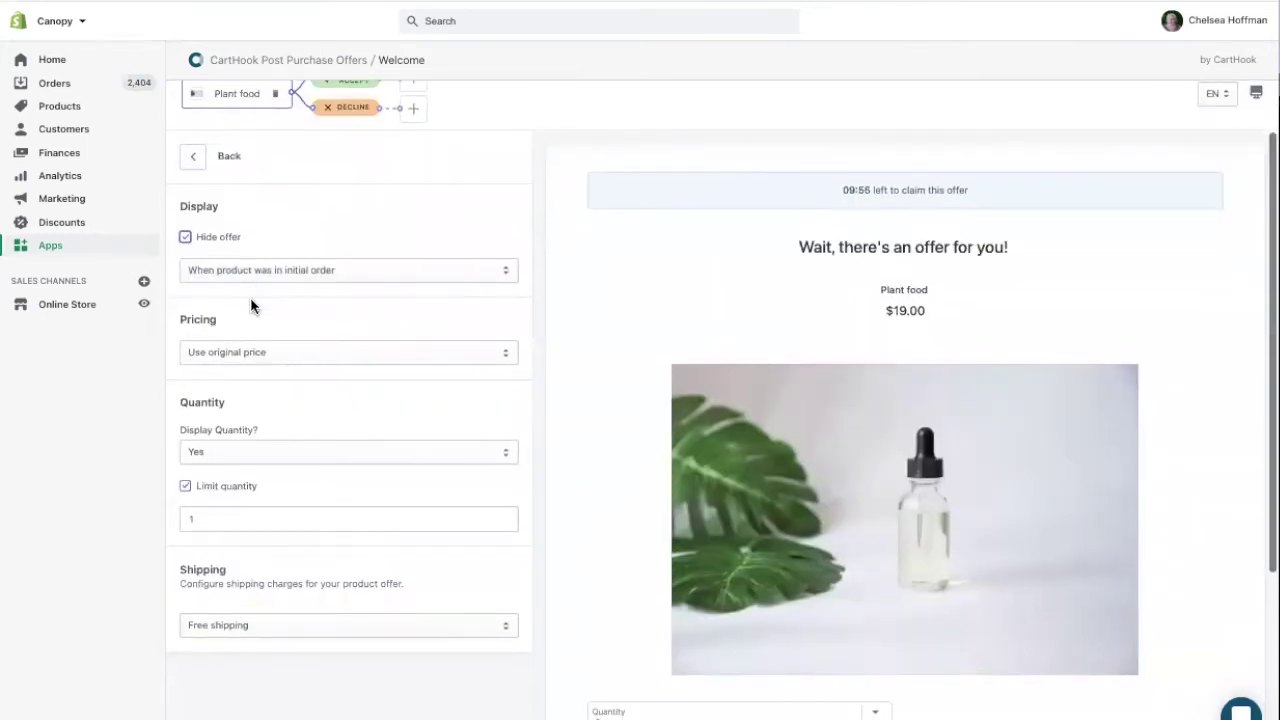
pyautogui.scroll(-1, 273, 365)
# Set the offer pricing to Amount off per unit of 5.00
pyautogui.click(278, 310)
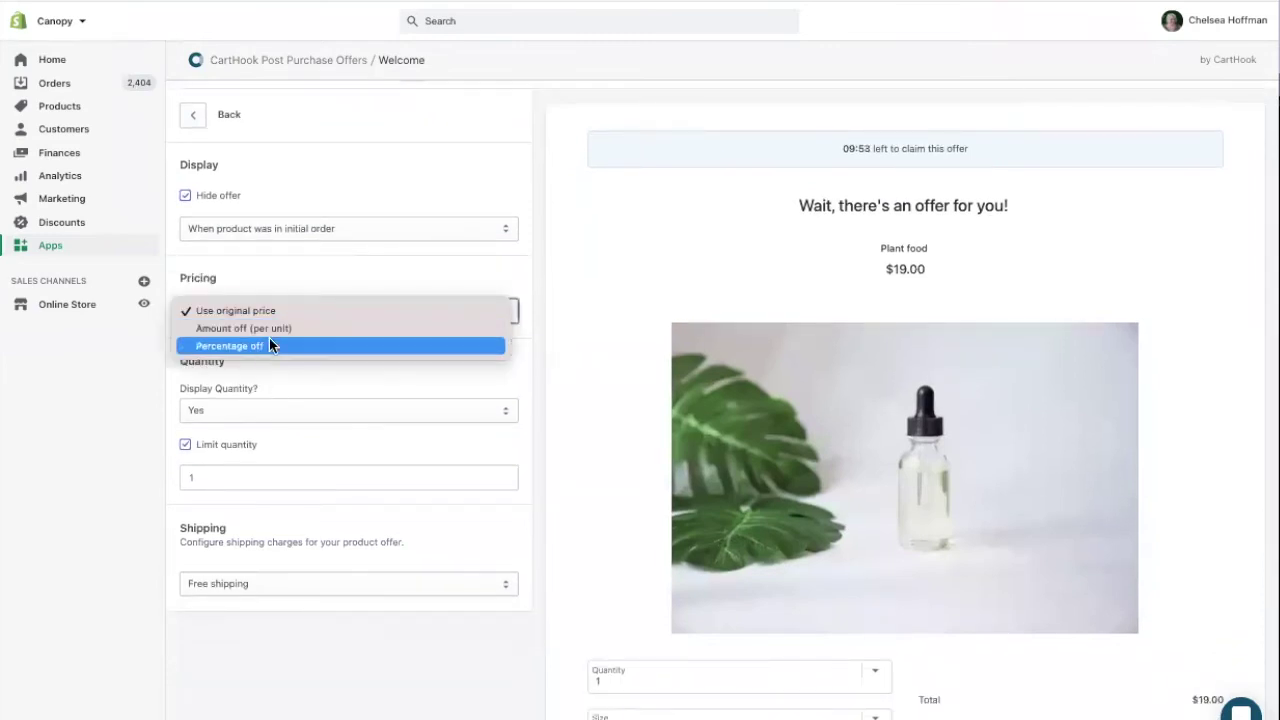
pyautogui.click(255, 331)
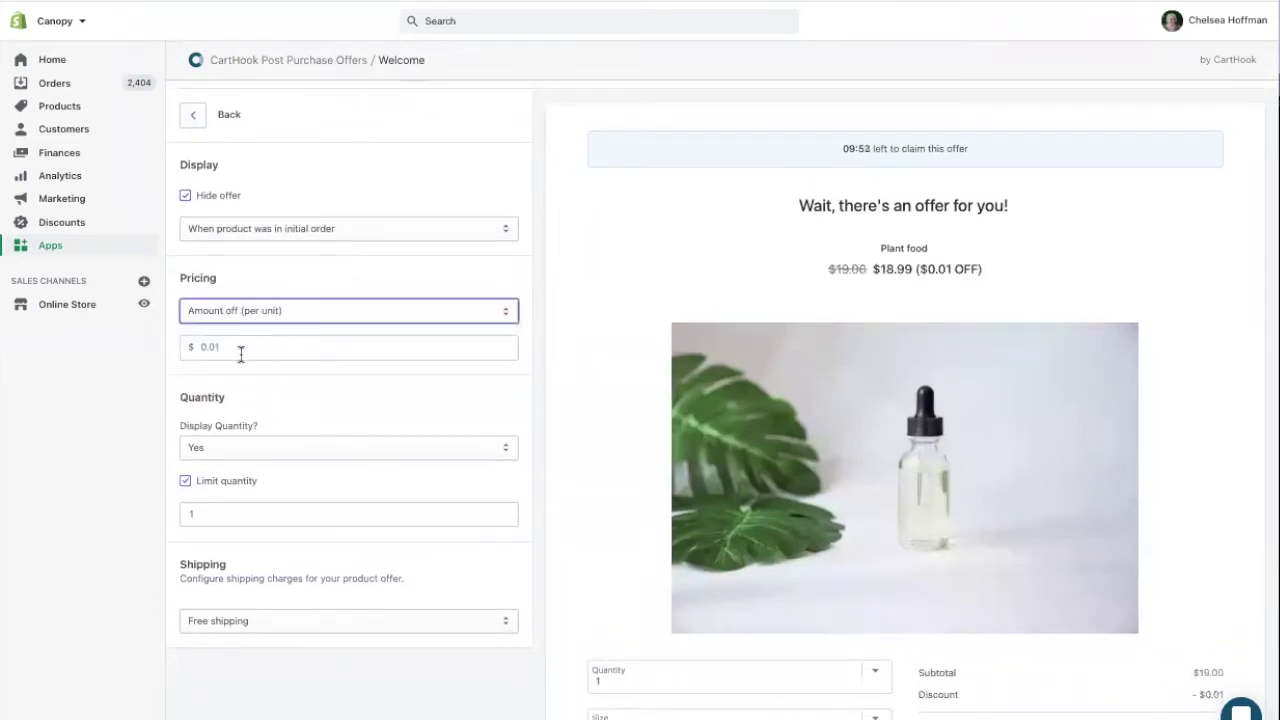
pyautogui.click(187, 350)
pyautogui.write('5')
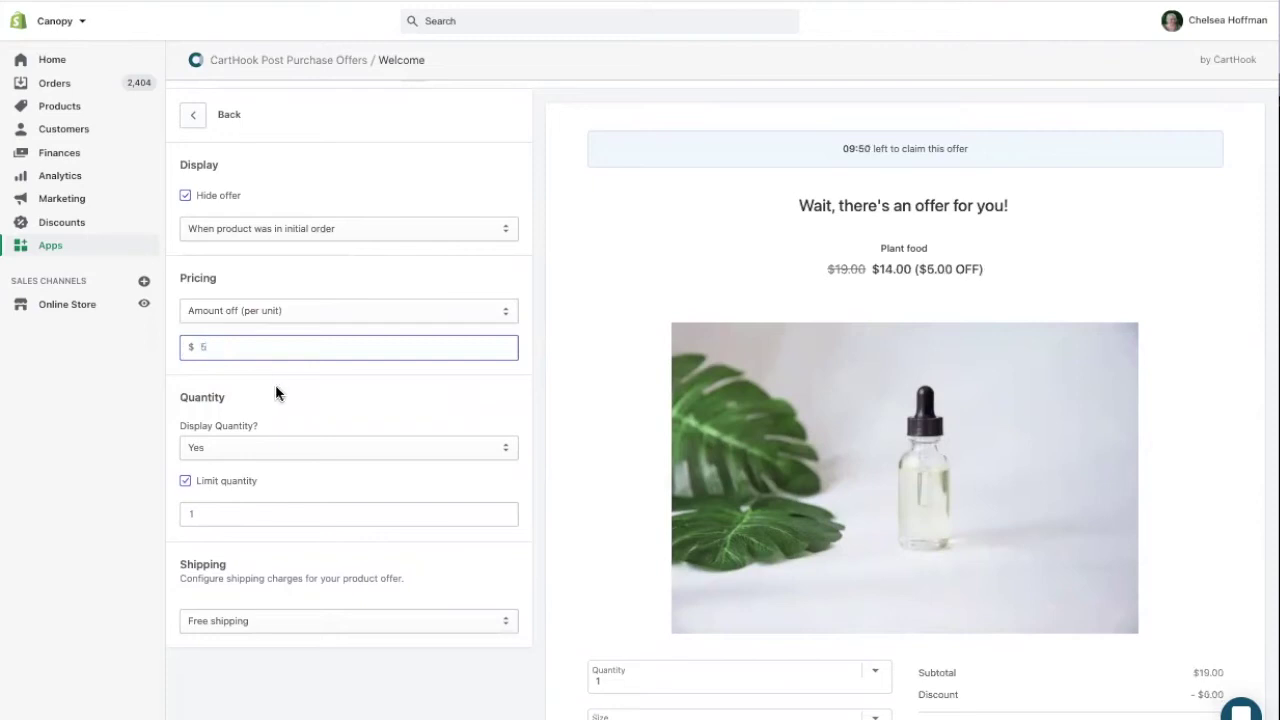
pyautogui.click(288, 416)
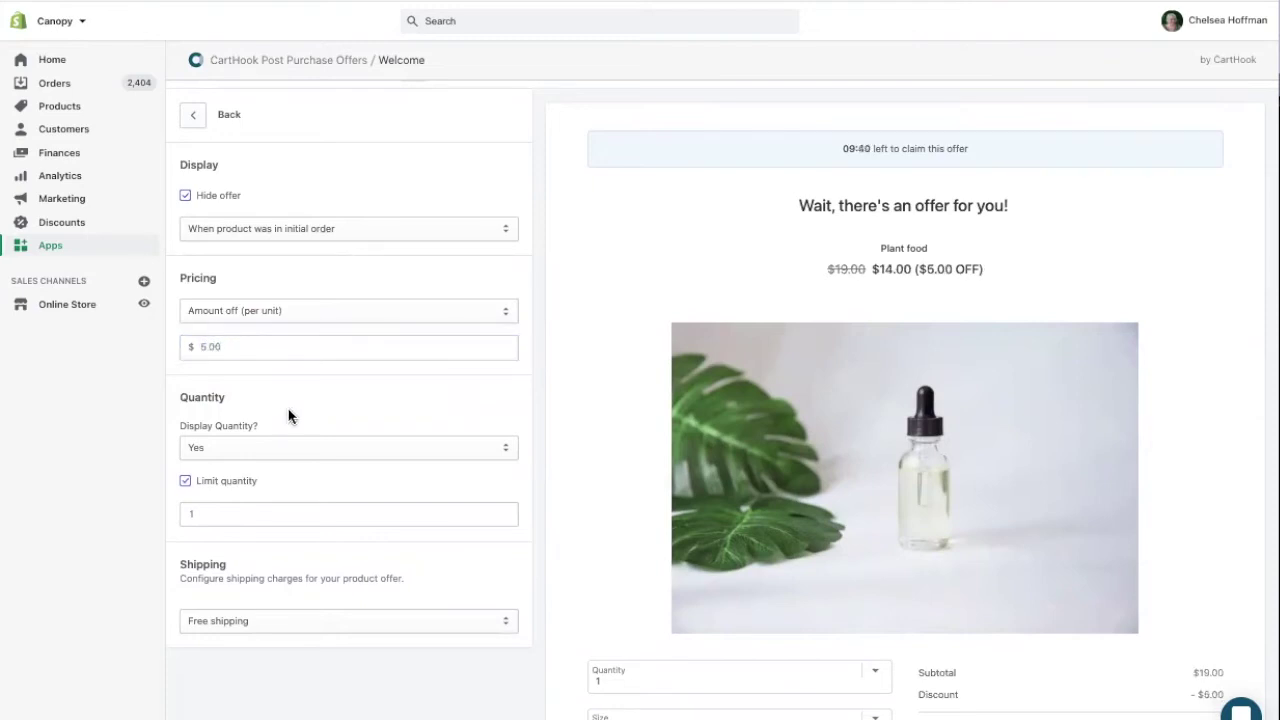
# Cap the offer quantity at 3 and keep free shipping
pyautogui.scroll(-1, 288, 416)
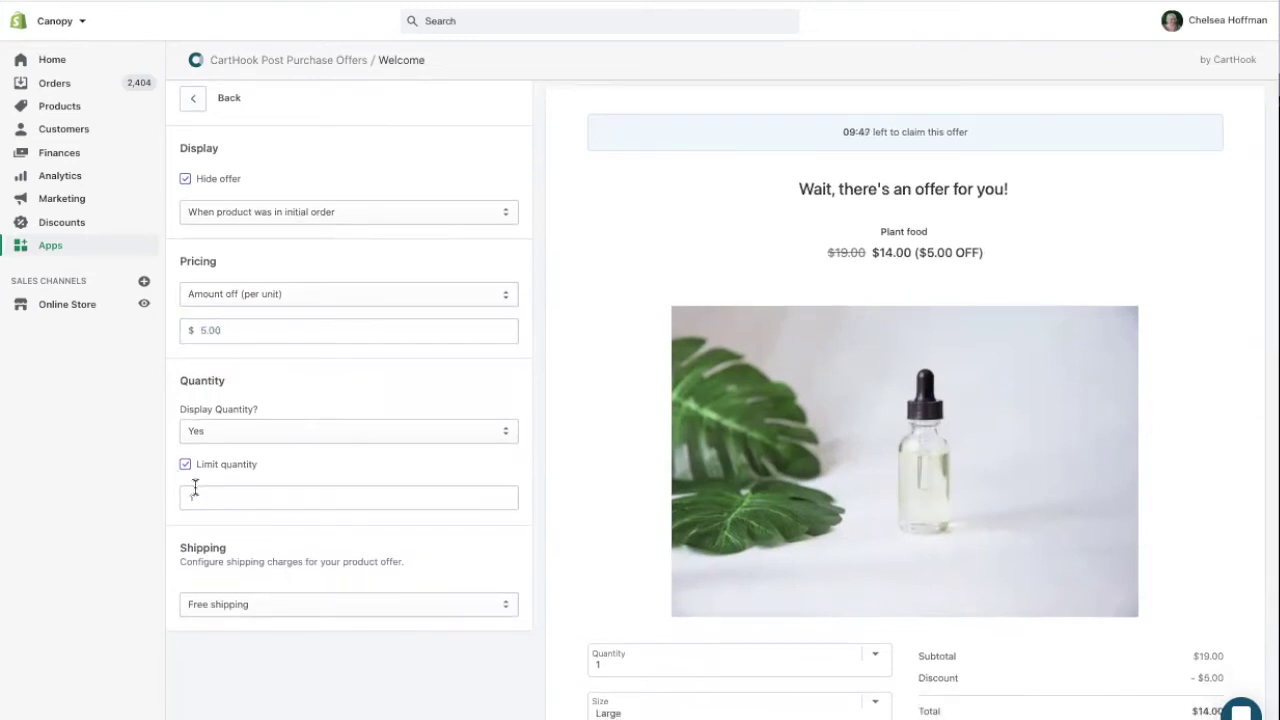
pyautogui.click(196, 497)
pyautogui.write('3')
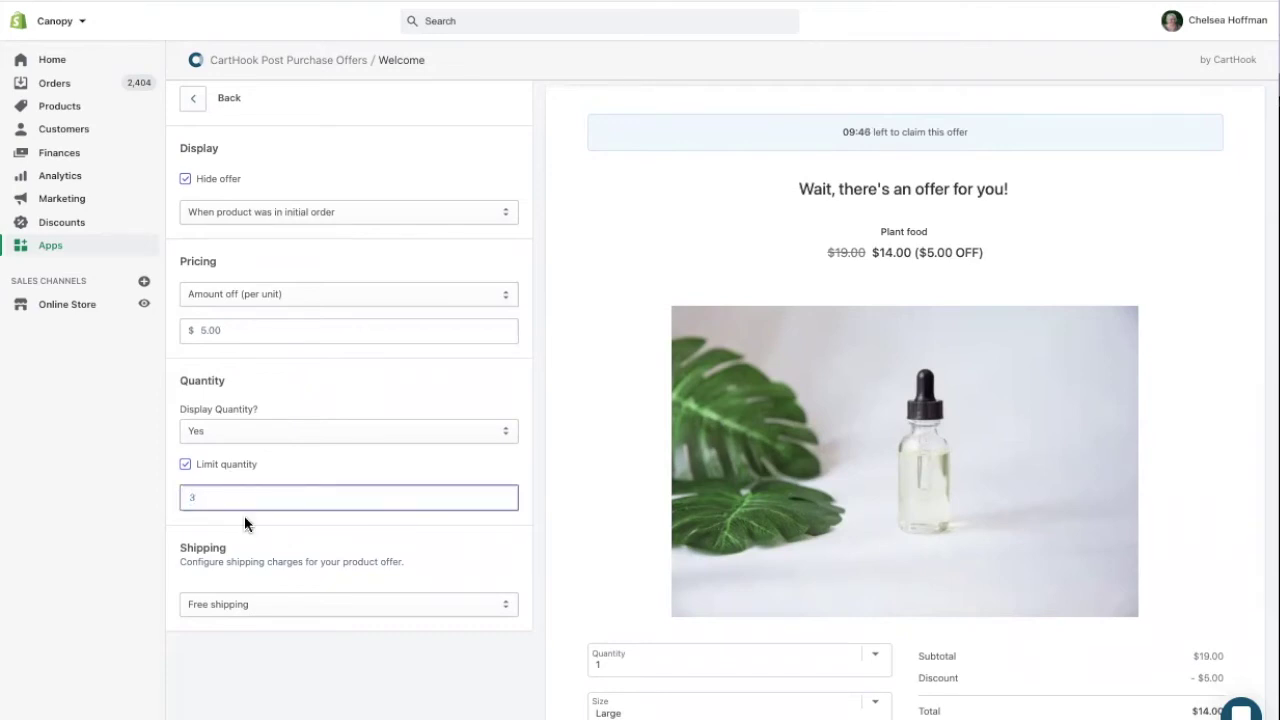
pyautogui.click(365, 546)
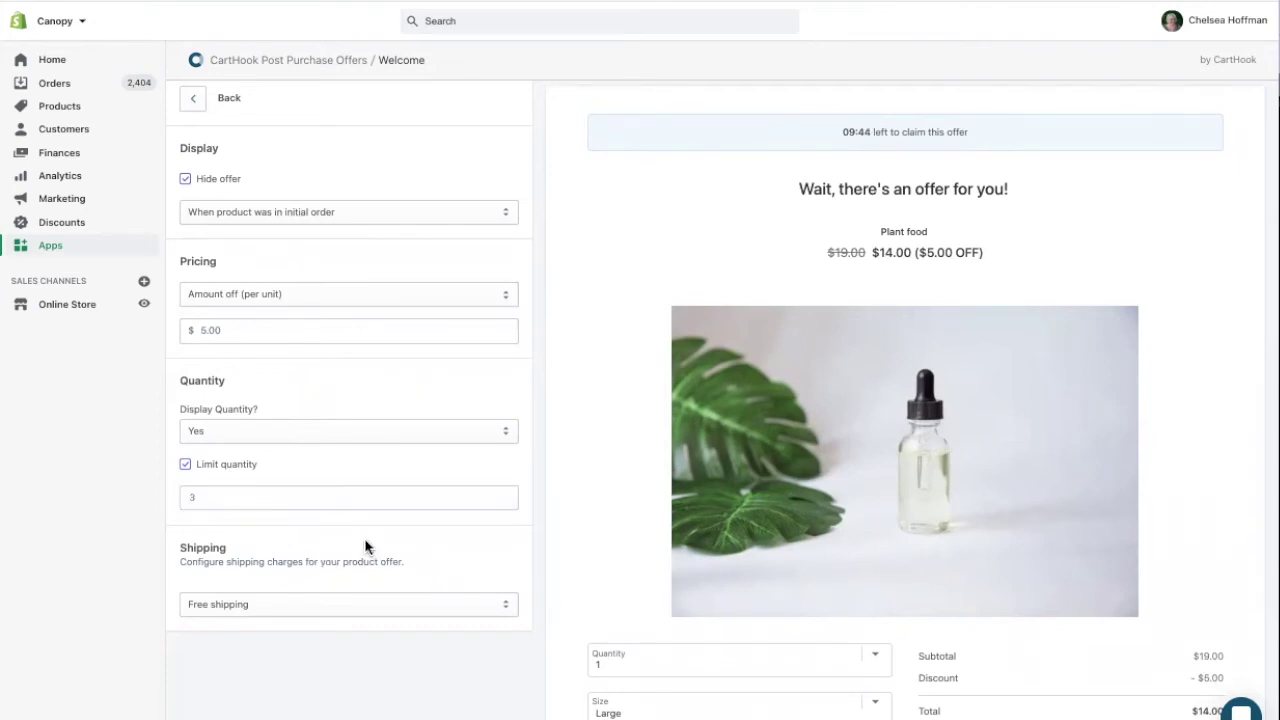
pyautogui.click(265, 604)
pyautogui.click(265, 604)
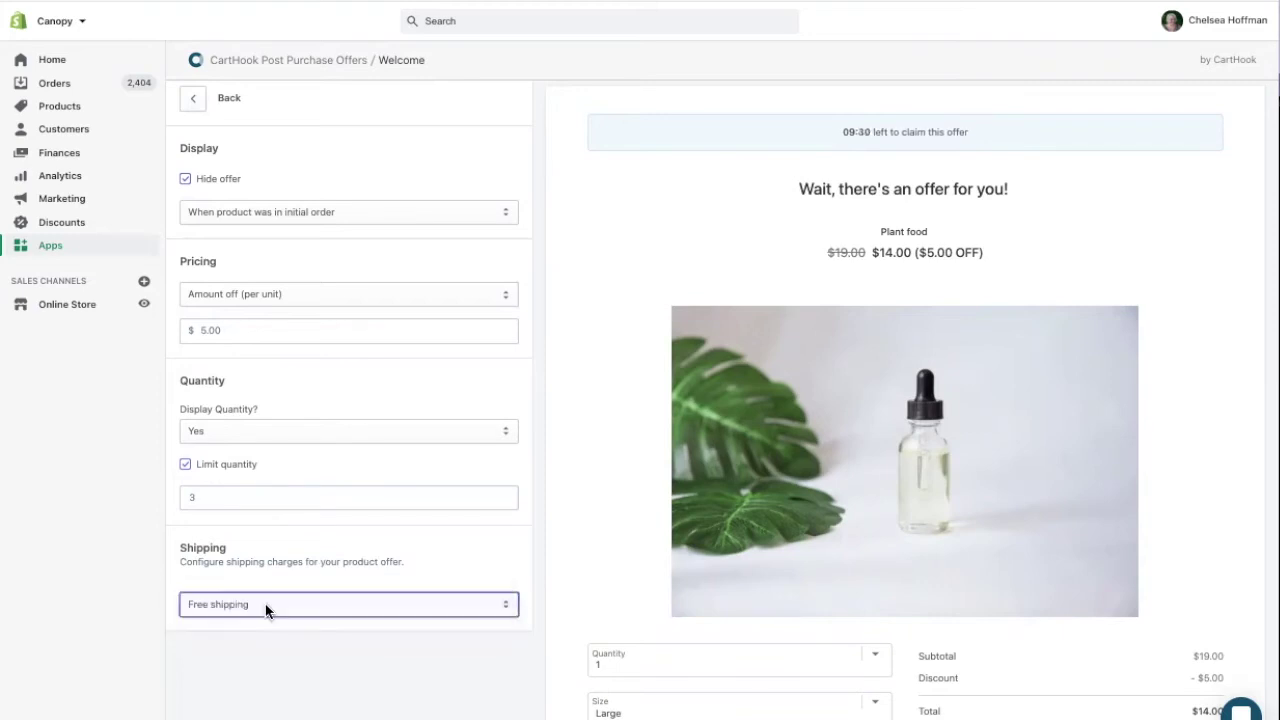
# Retitle the offer 'Add our best-selling plant food!' and add an Offer Buttons section
pyautogui.click(191, 98)
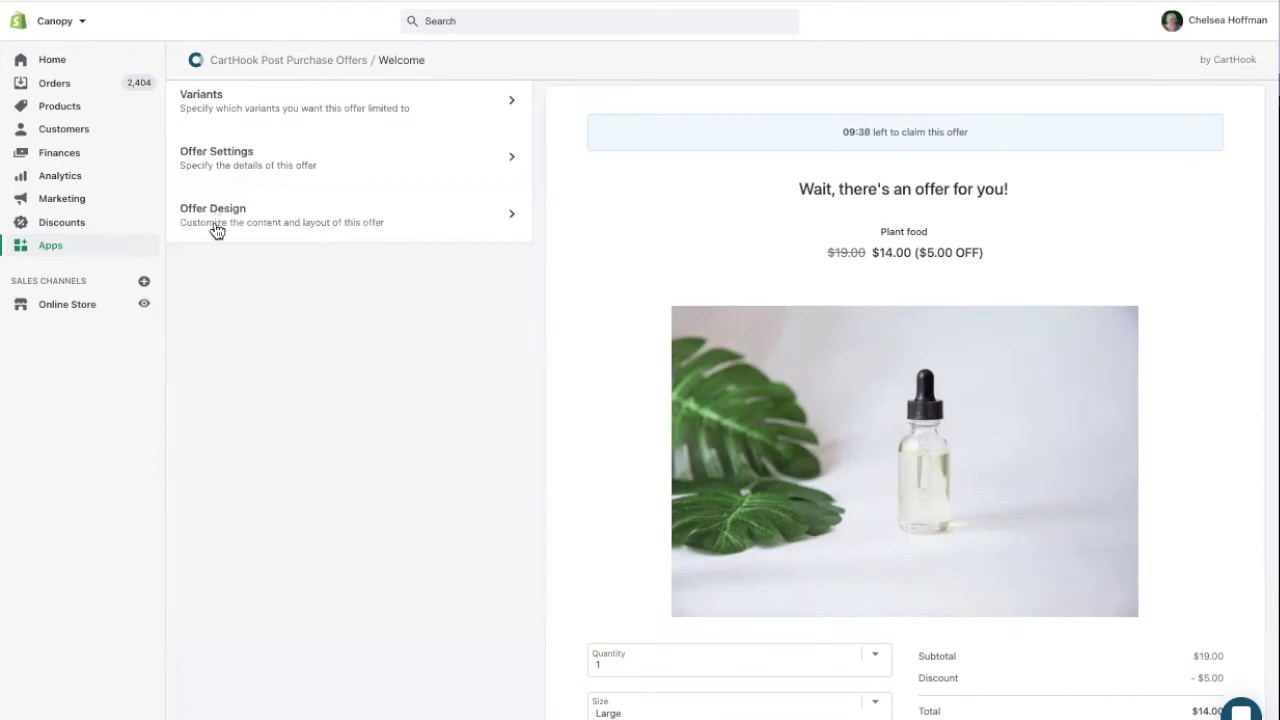
pyautogui.click(214, 226)
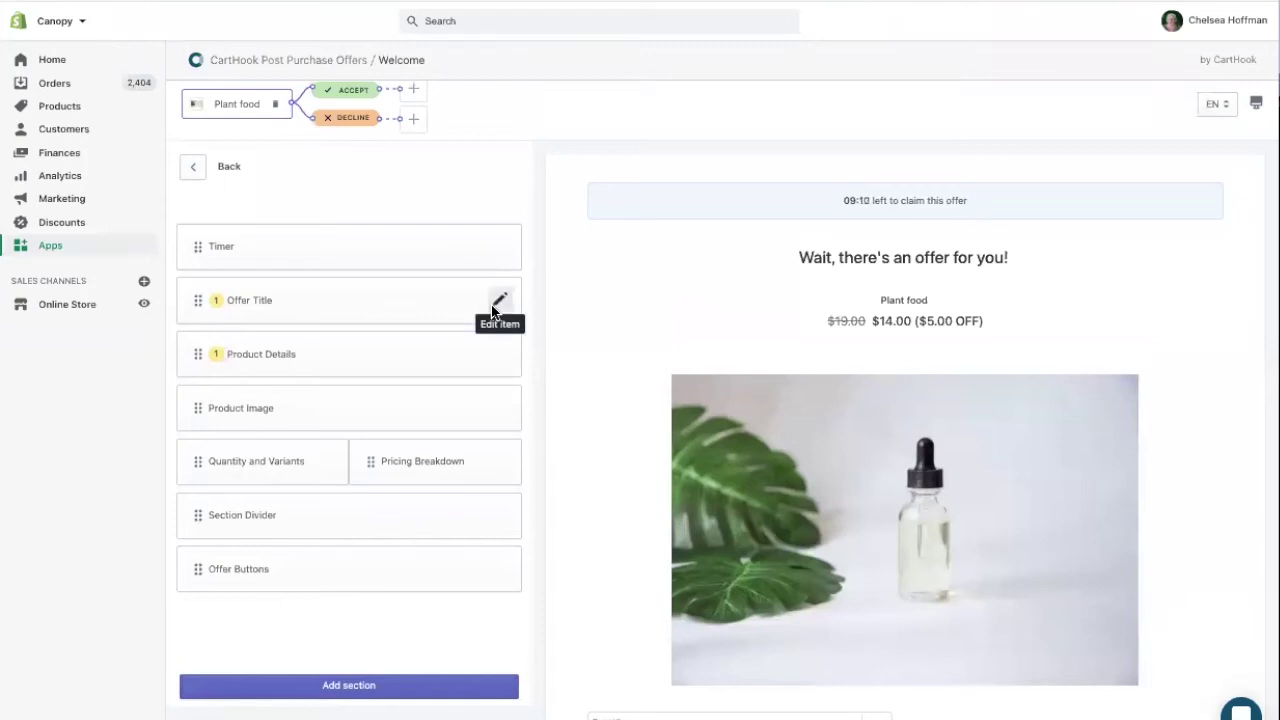
pyautogui.click(494, 306)
pyautogui.moveTo(691, 477); pyautogui.dragTo(520, 476)
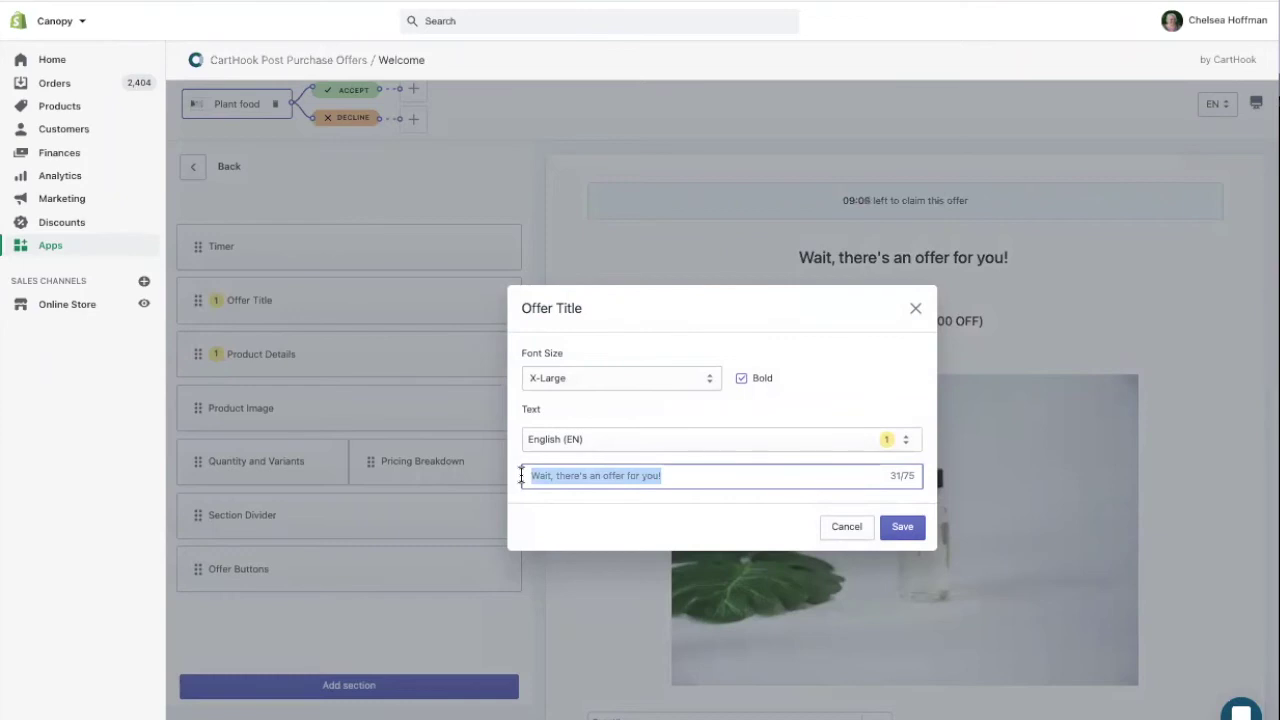
pyautogui.write('Add our bes')
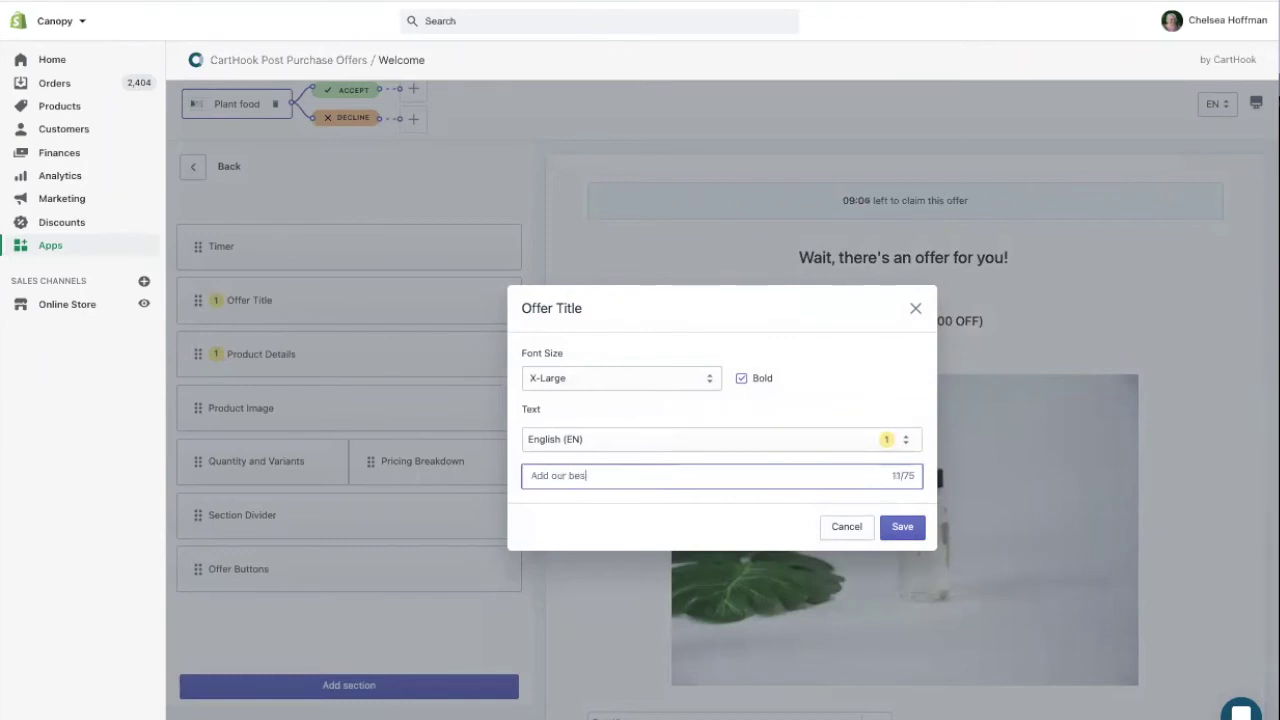
pyautogui.write('t-selling plant food!')
pyautogui.click(903, 527)
pyautogui.click(322, 687)
pyautogui.click(333, 533)
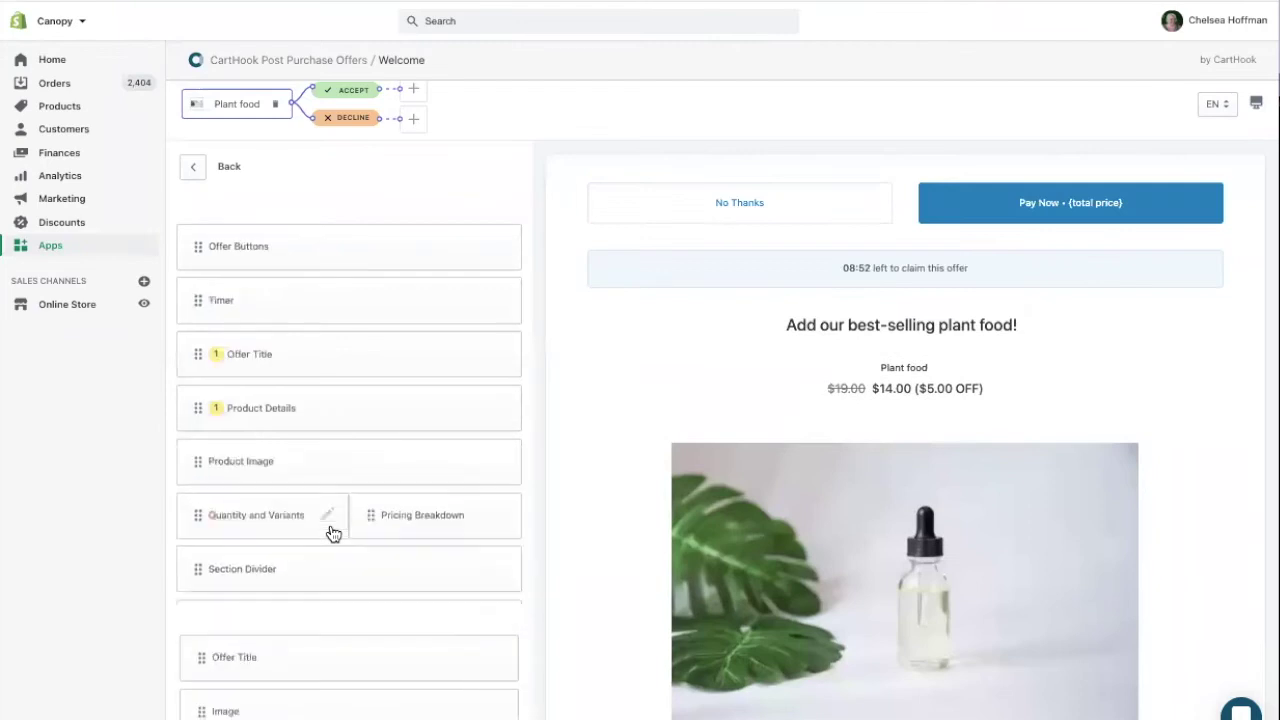
# Turn the Product Image gallery off and save the image settings
pyautogui.click(495, 459)
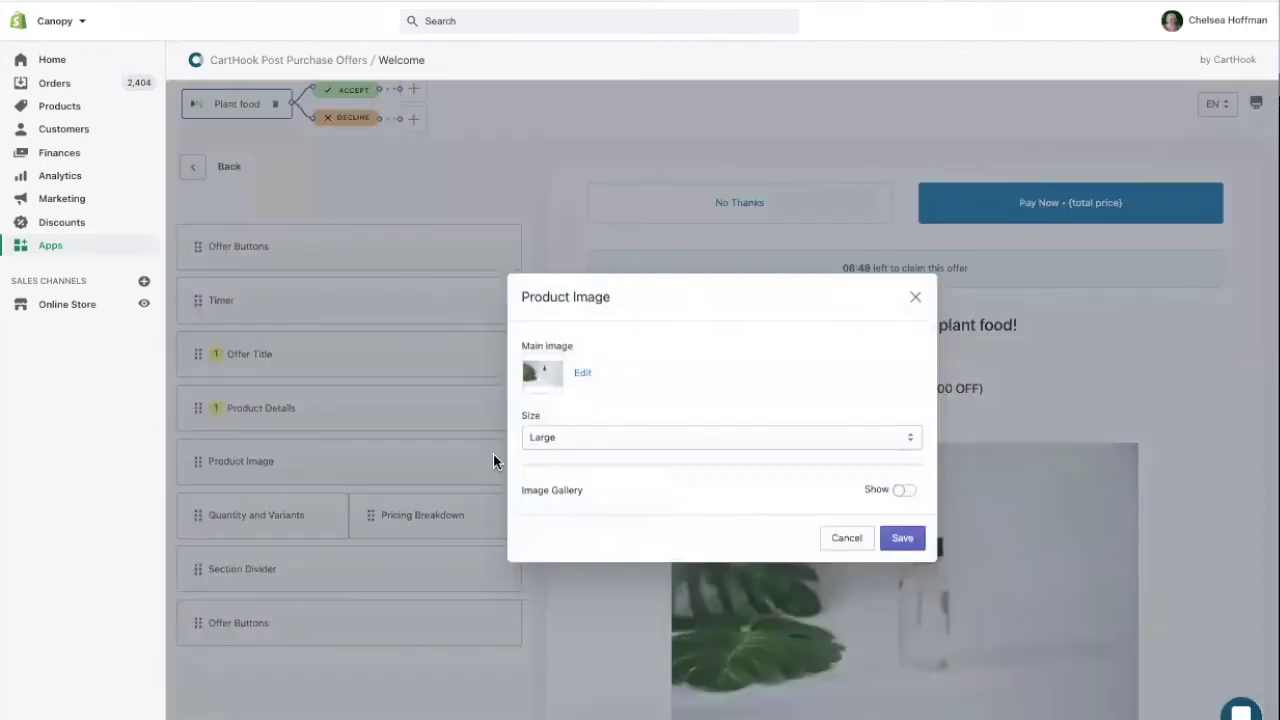
pyautogui.click(904, 494)
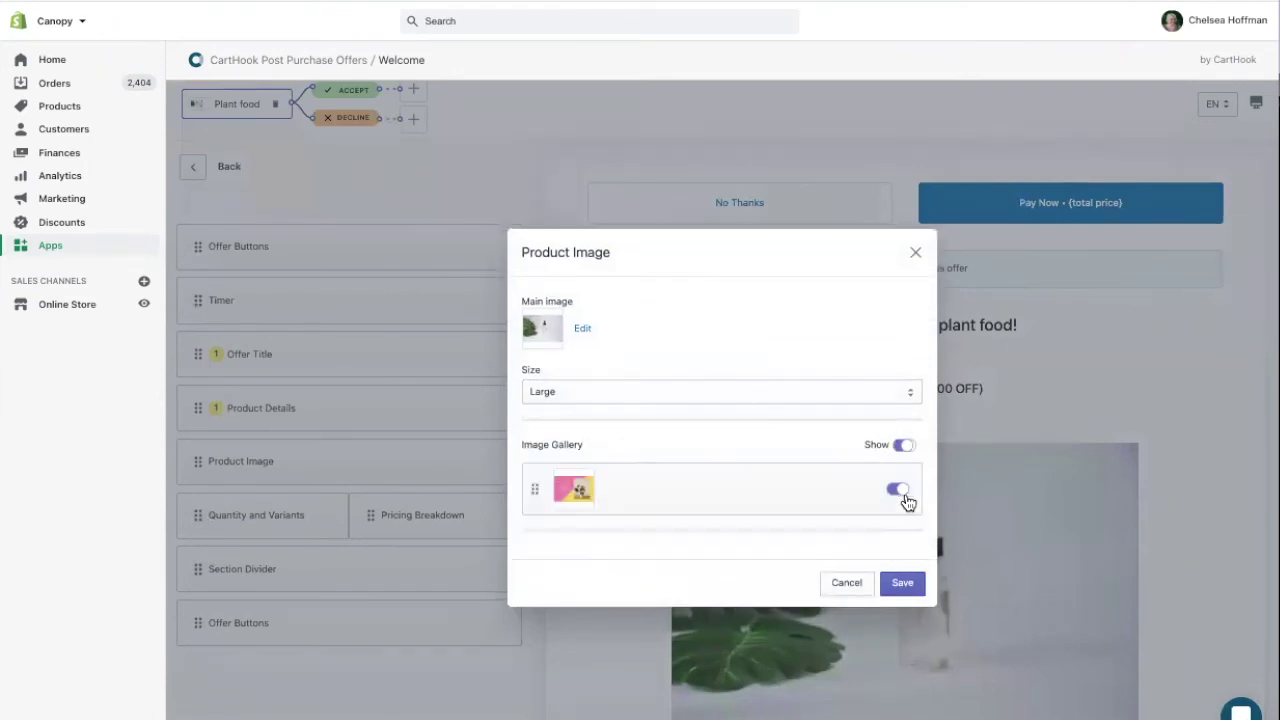
pyautogui.click(900, 447)
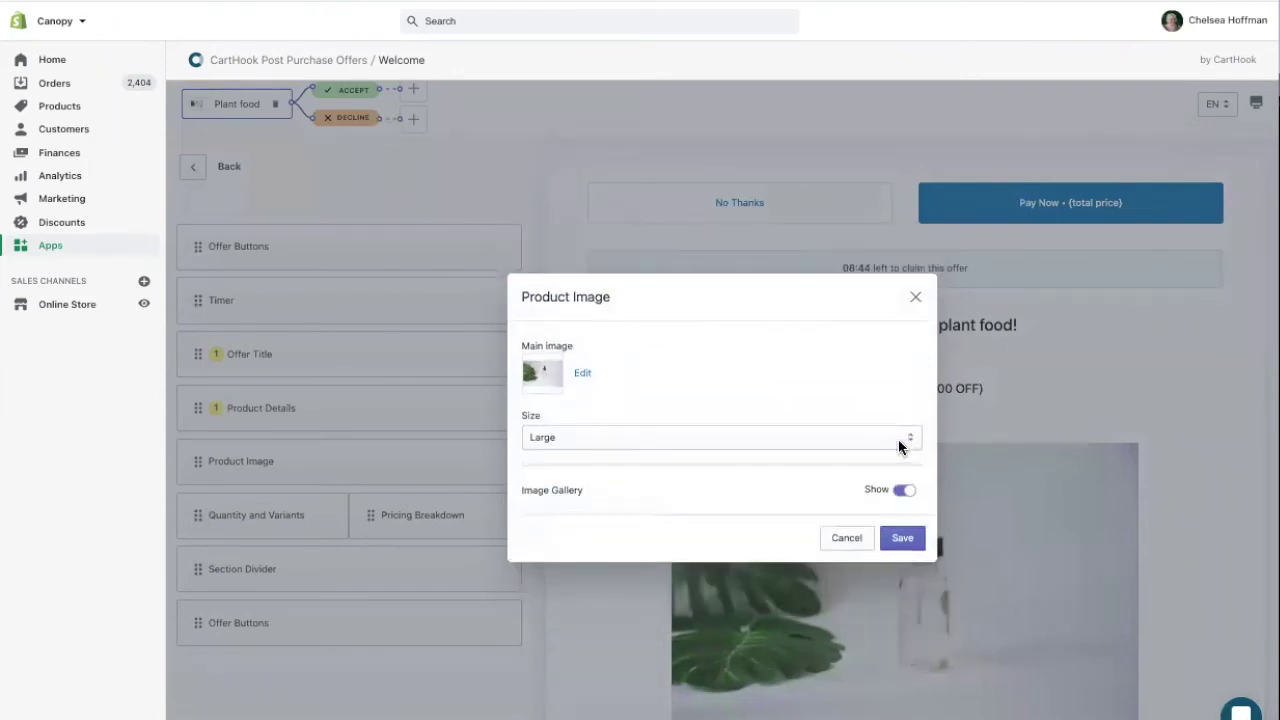
pyautogui.click(903, 539)
pyautogui.scroll(1, 513, 473)
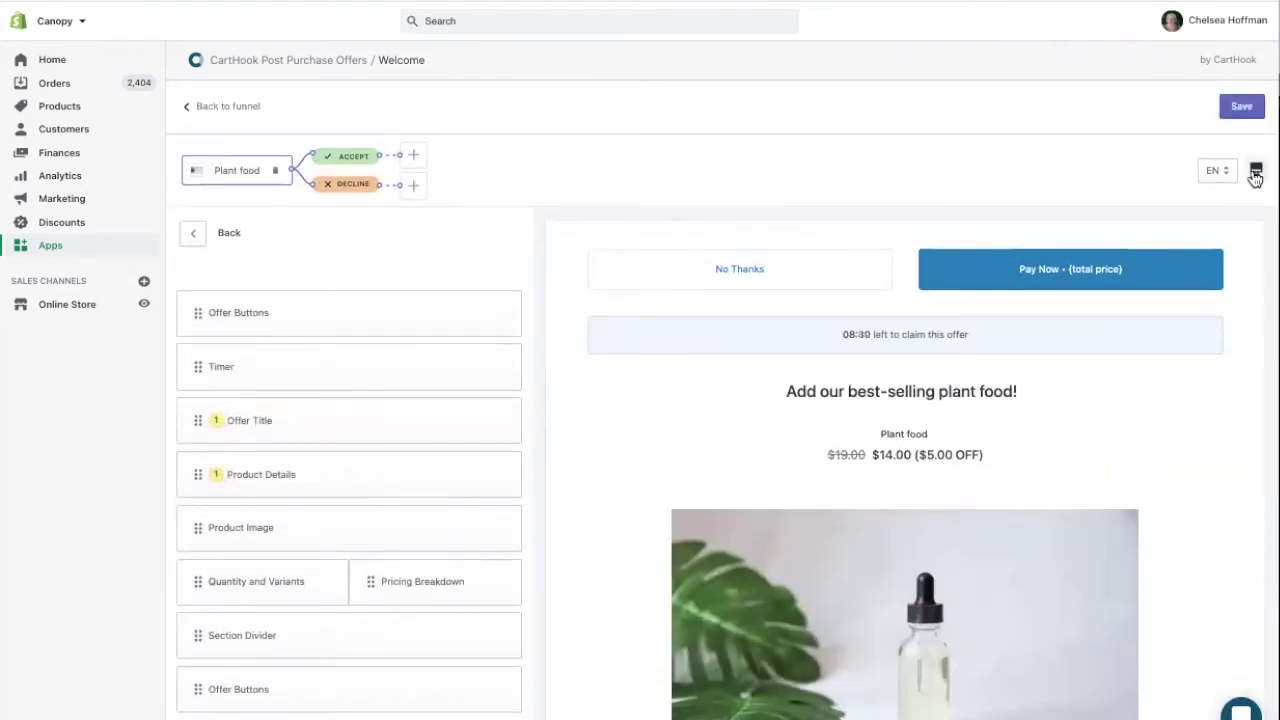
pyautogui.click(1253, 172)
pyautogui.click(1236, 206)
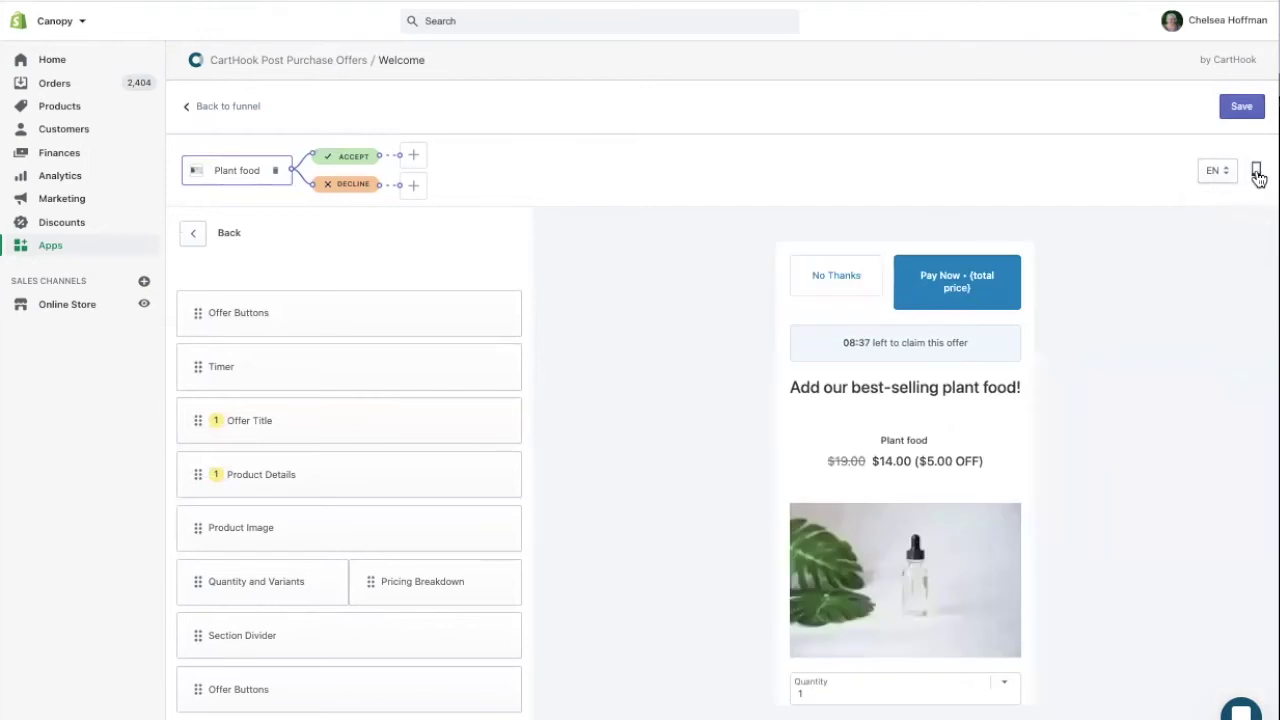
pyautogui.click(1255, 171)
pyautogui.click(1248, 230)
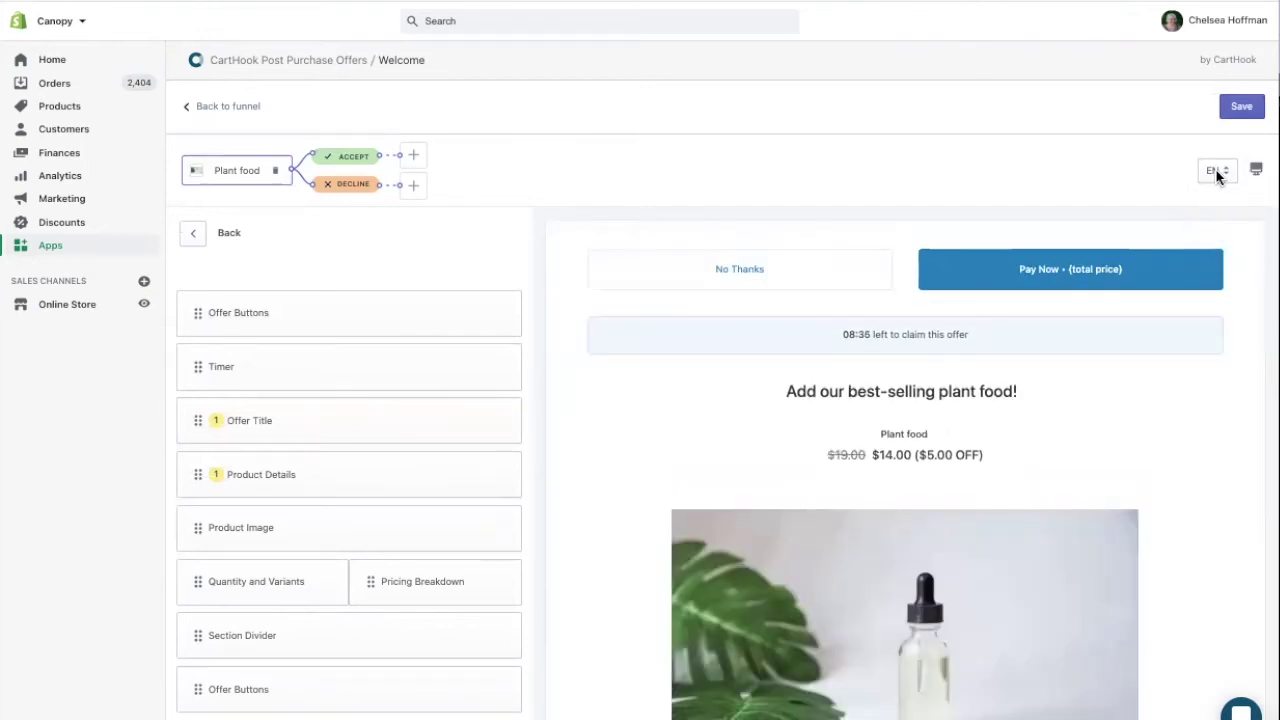
pyautogui.click(1215, 171)
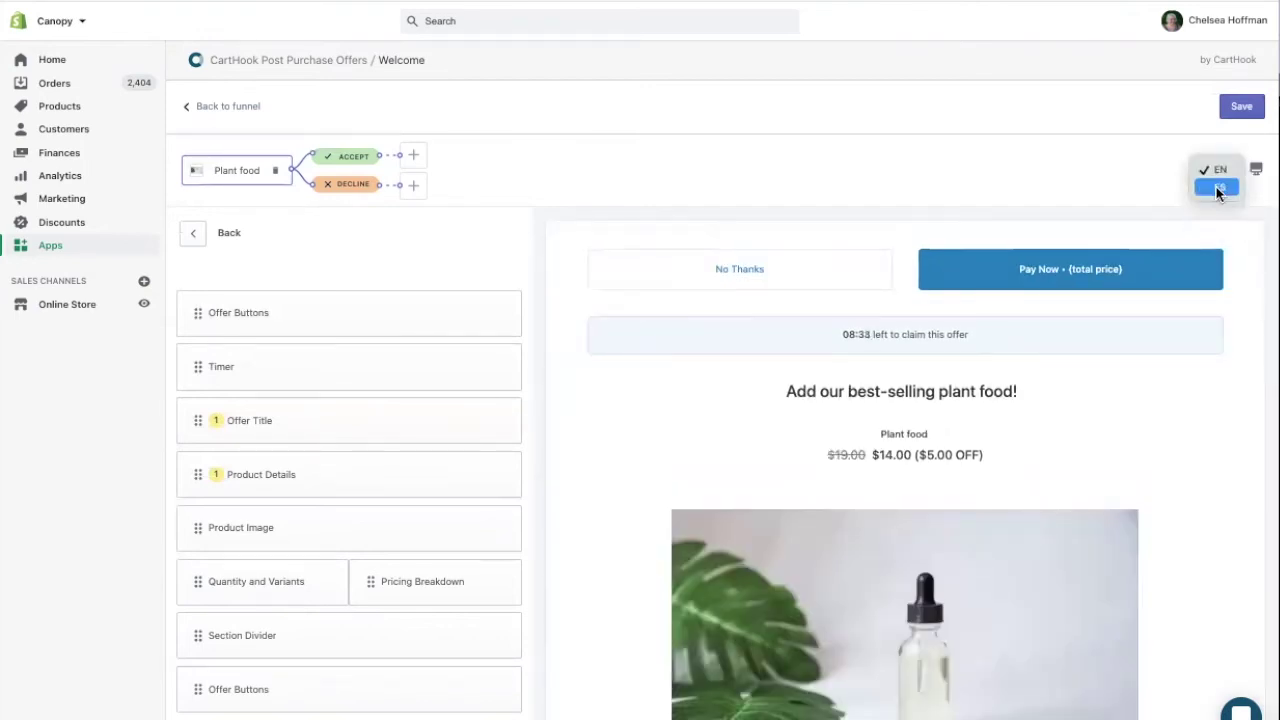
pyautogui.click(1217, 188)
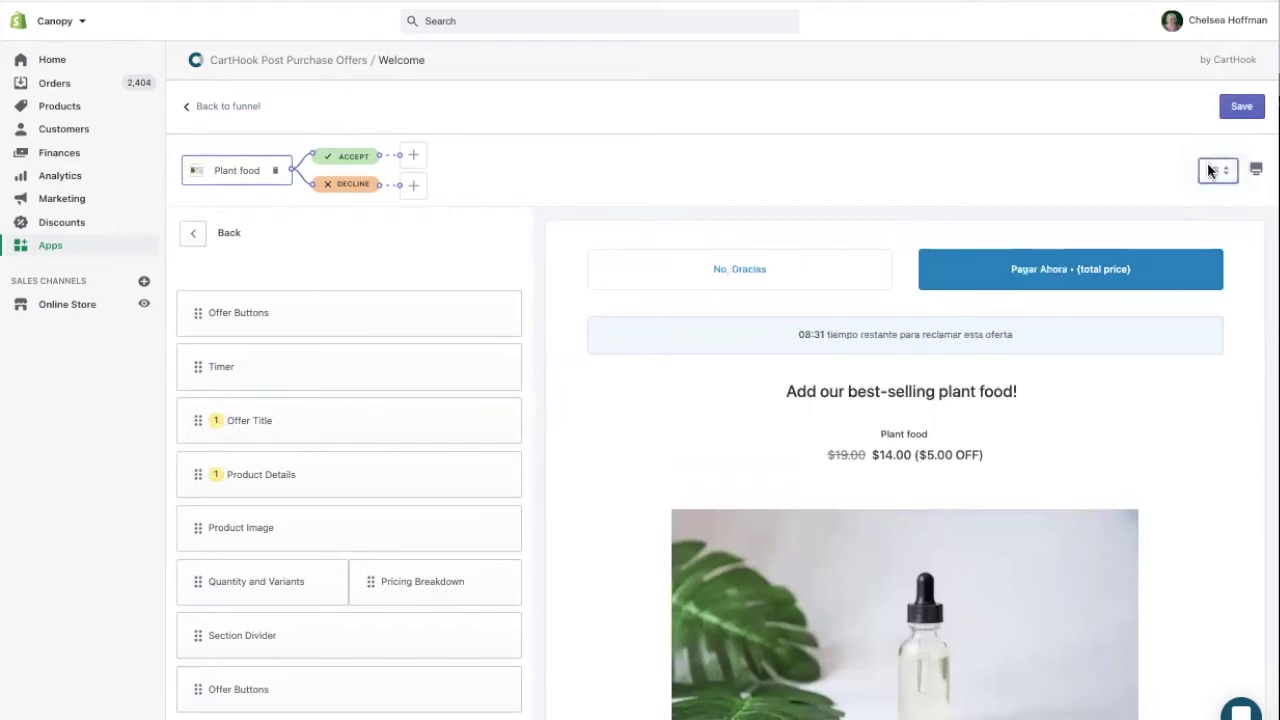
pyautogui.click(1212, 170)
pyautogui.click(1221, 152)
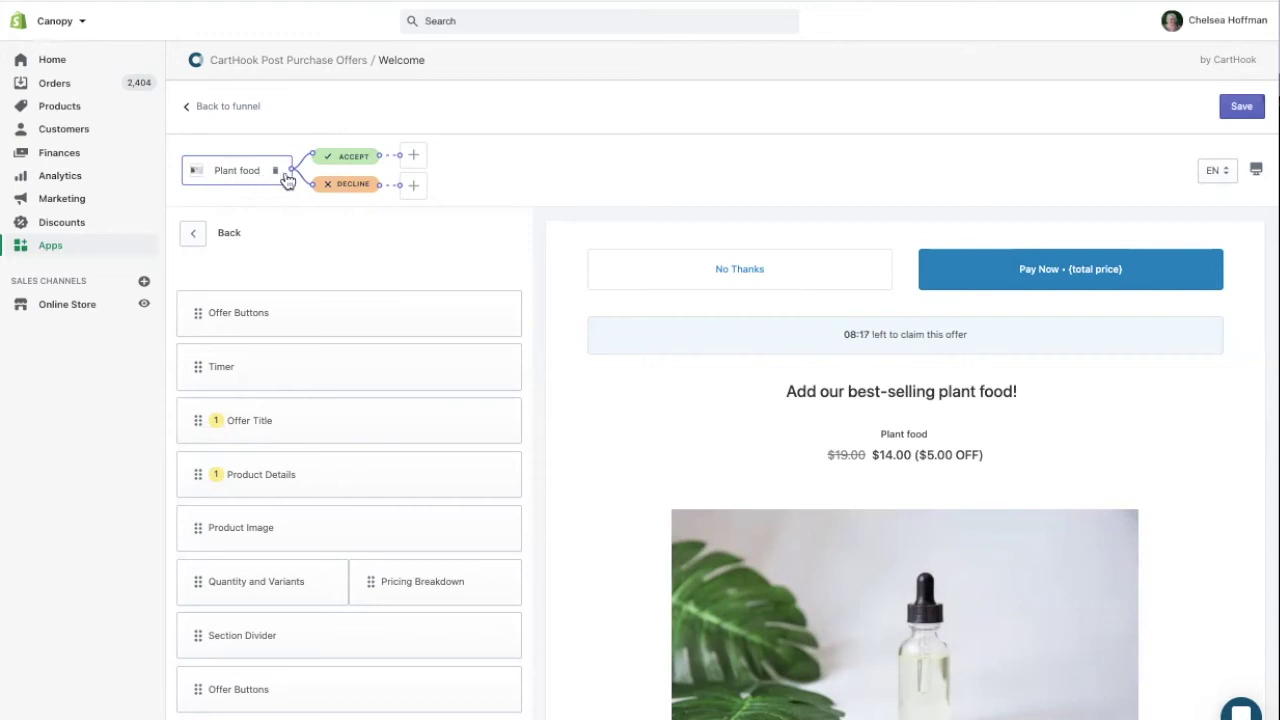
# Add a new Vertical Garden offer on the Plant food ACCEPT branch
pyautogui.click(409, 159)
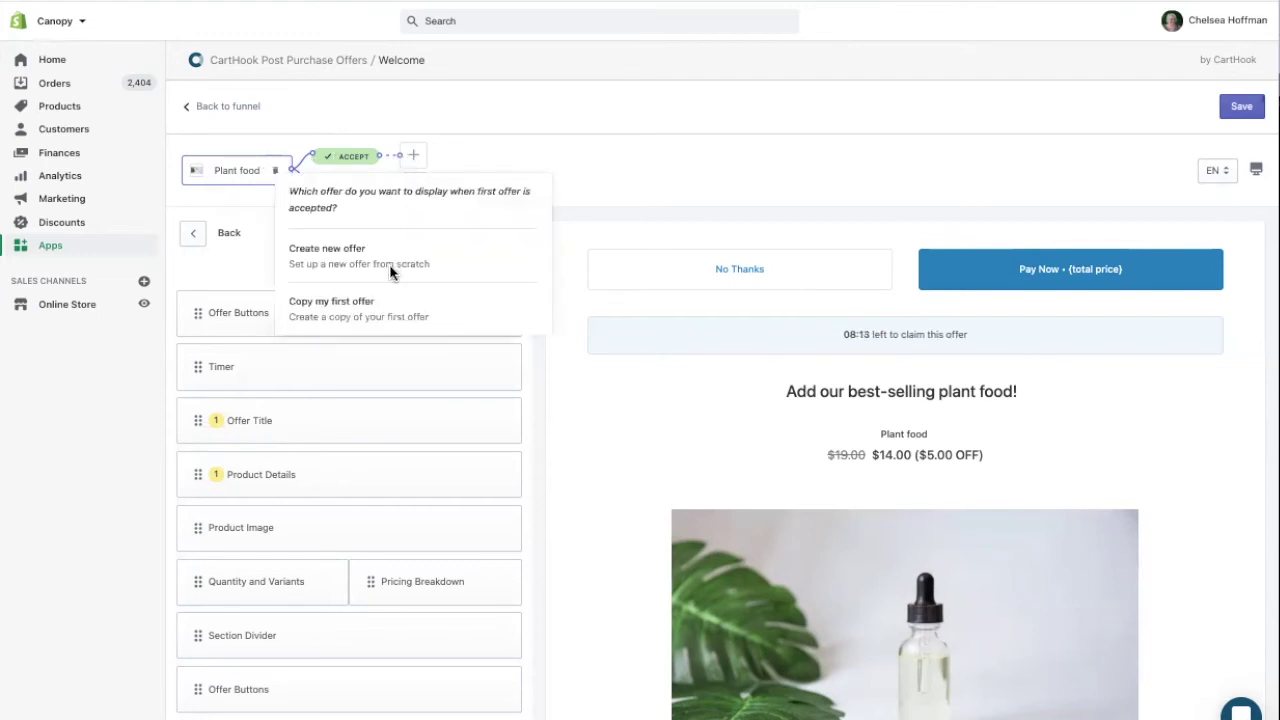
pyautogui.click(389, 264)
pyautogui.scroll(-1, 674, 545)
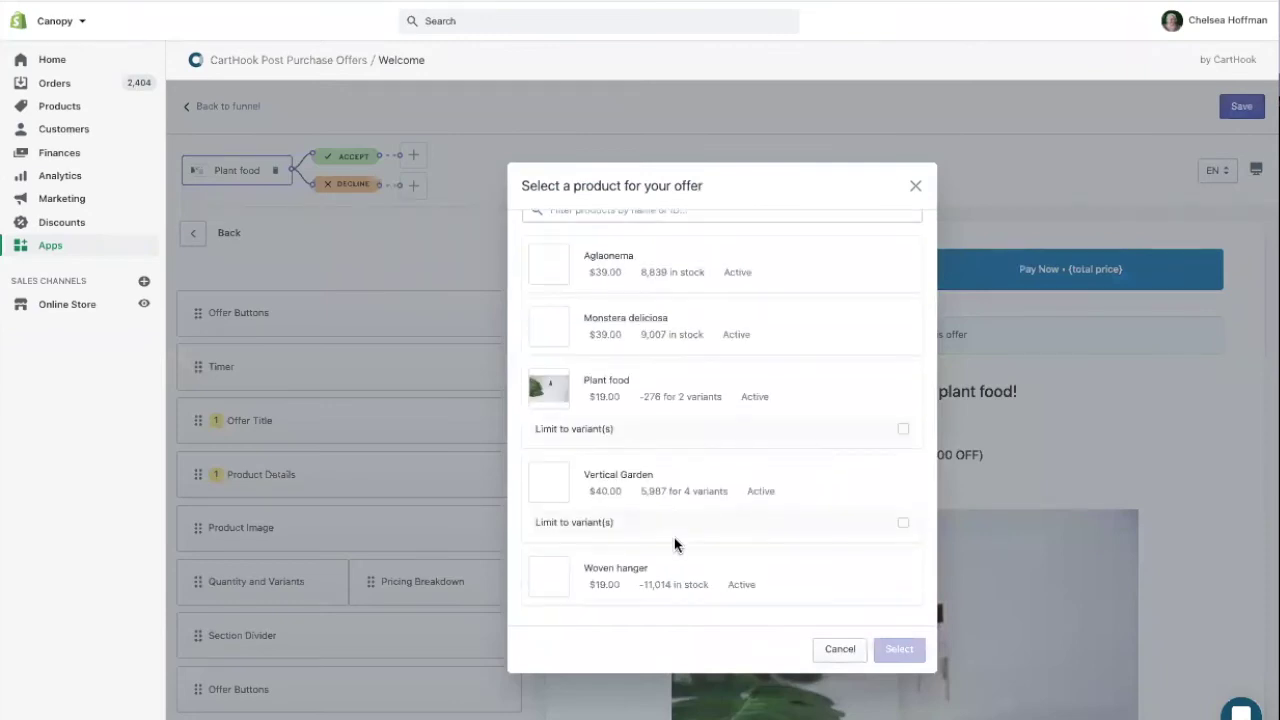
pyautogui.click(738, 476)
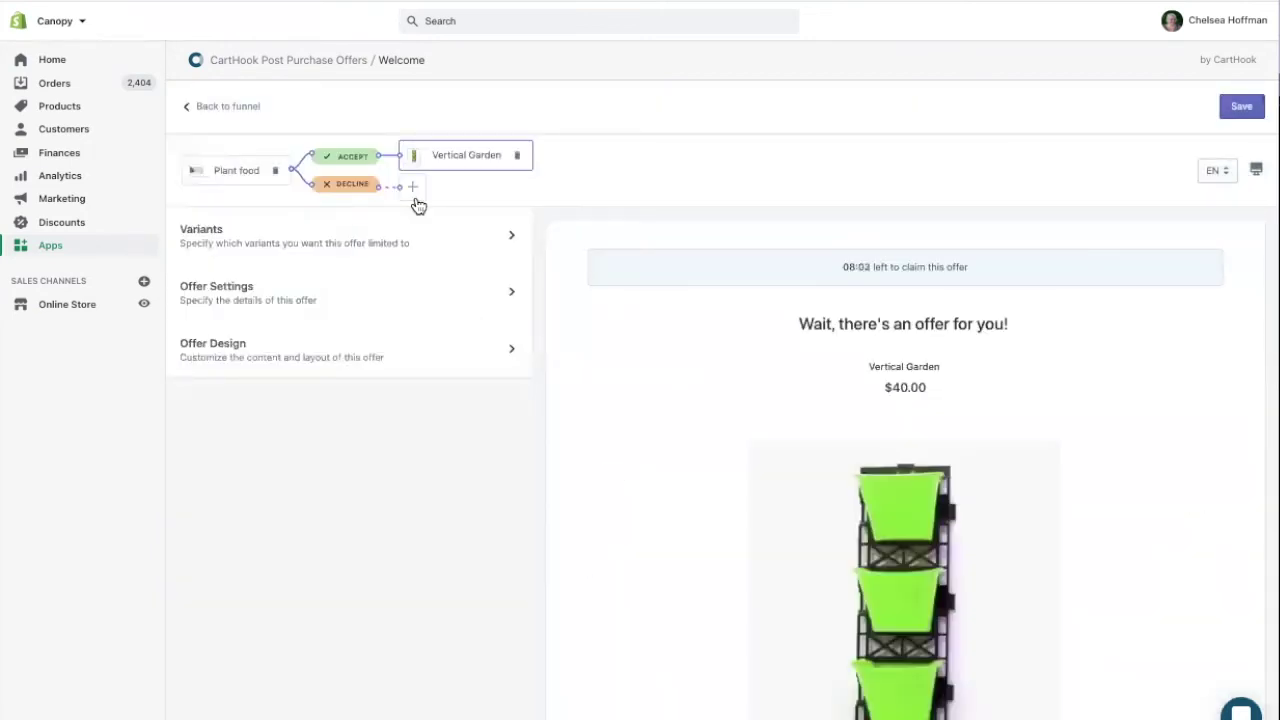
# Add a new Woven hanger offer on the Plant food DECLINE branch
pyautogui.click(416, 199)
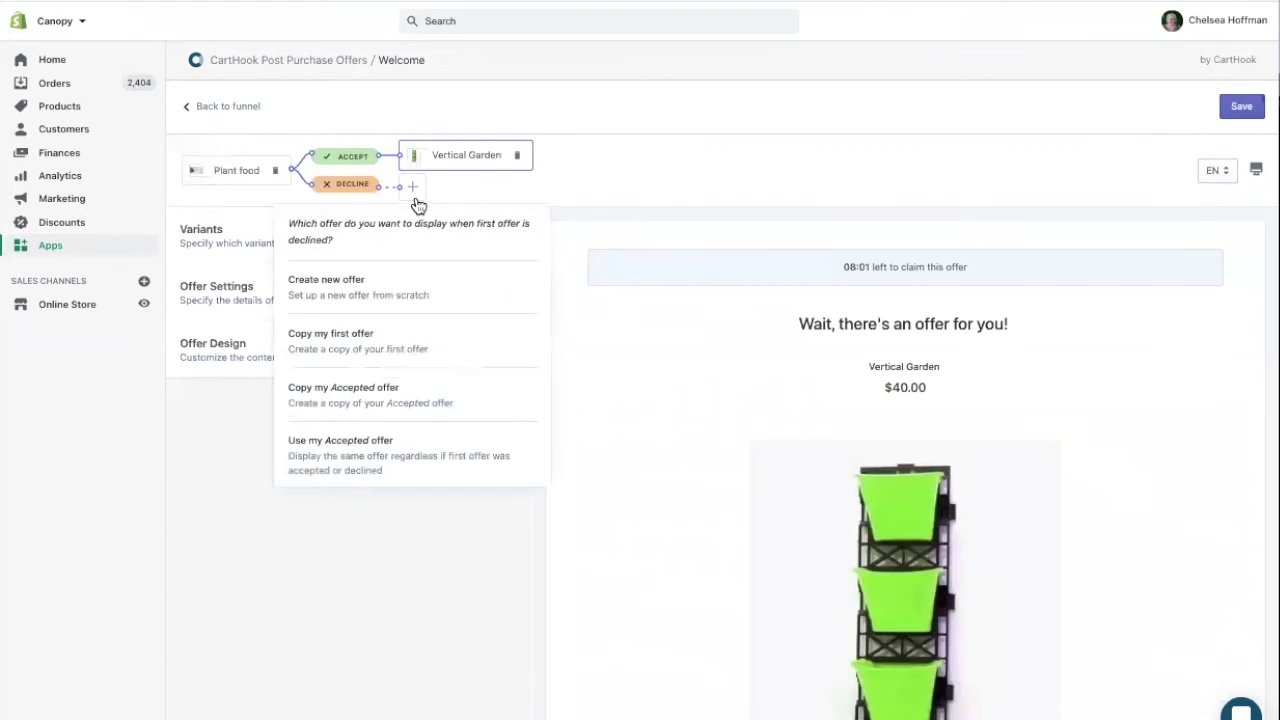
pyautogui.click(400, 292)
pyautogui.scroll(-2, 631, 534)
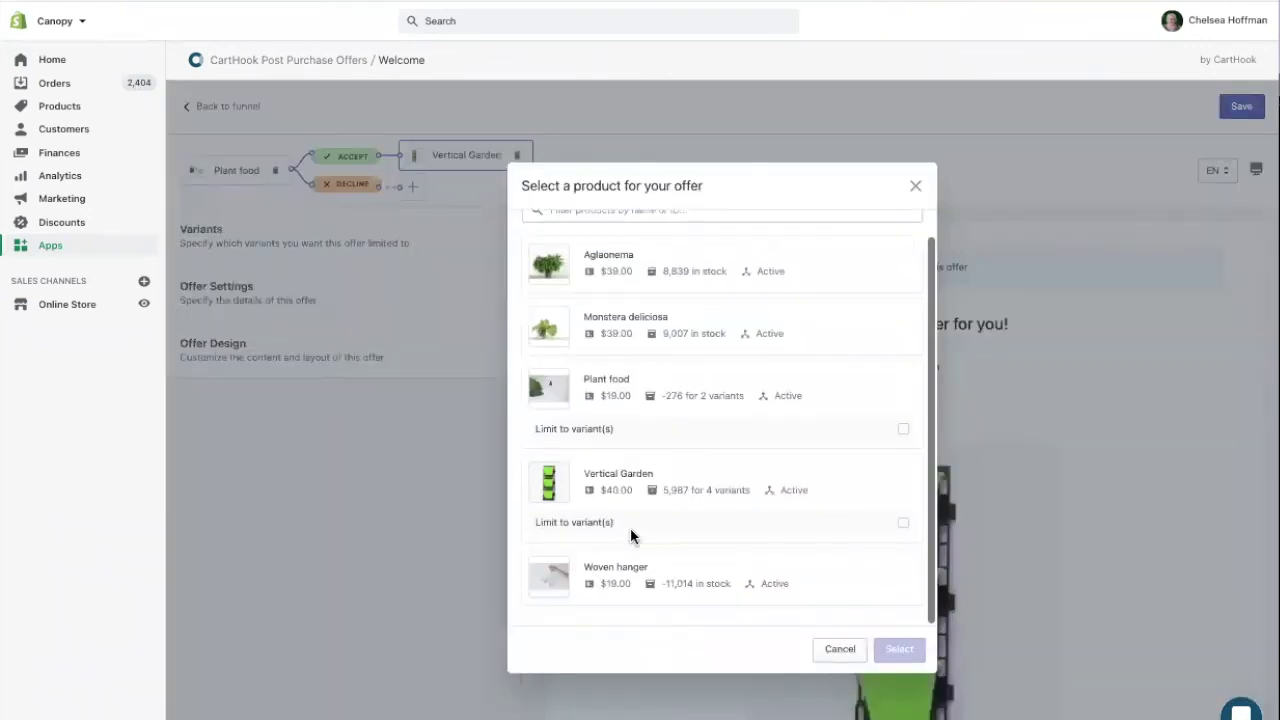
pyautogui.click(825, 587)
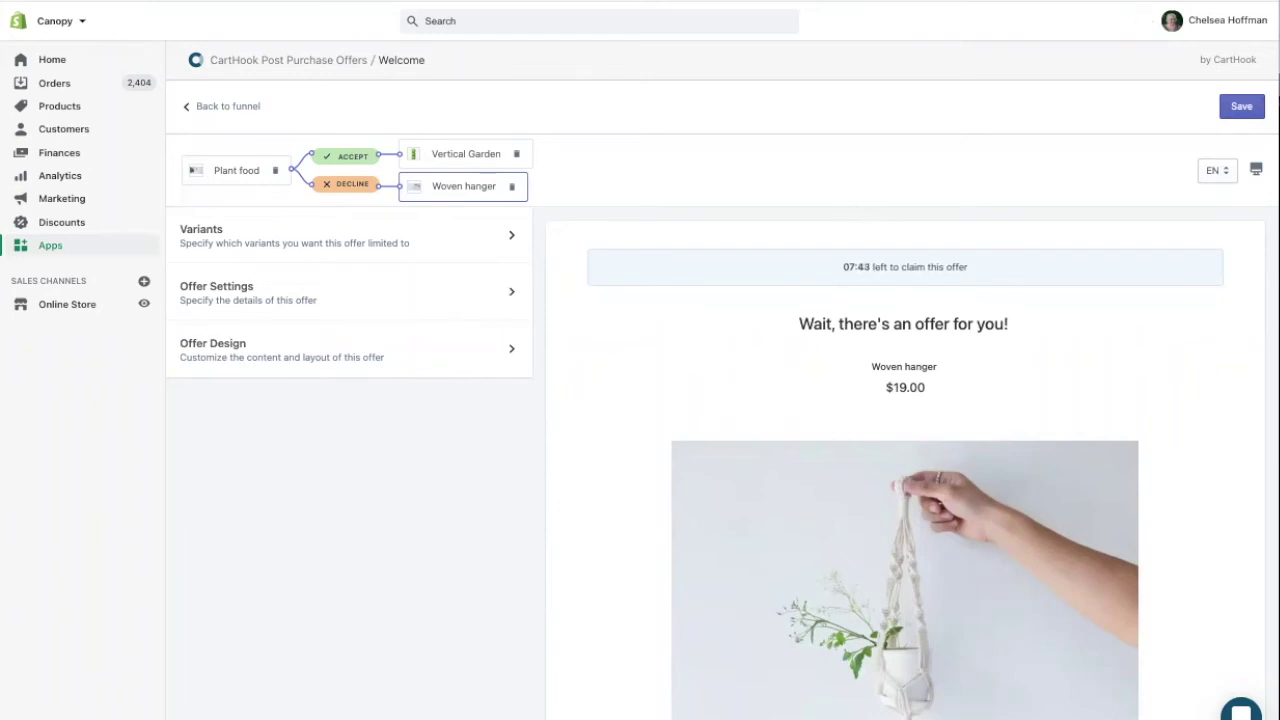
# Save the three offers and make Plant Food Test Funnel active
pyautogui.click(1244, 112)
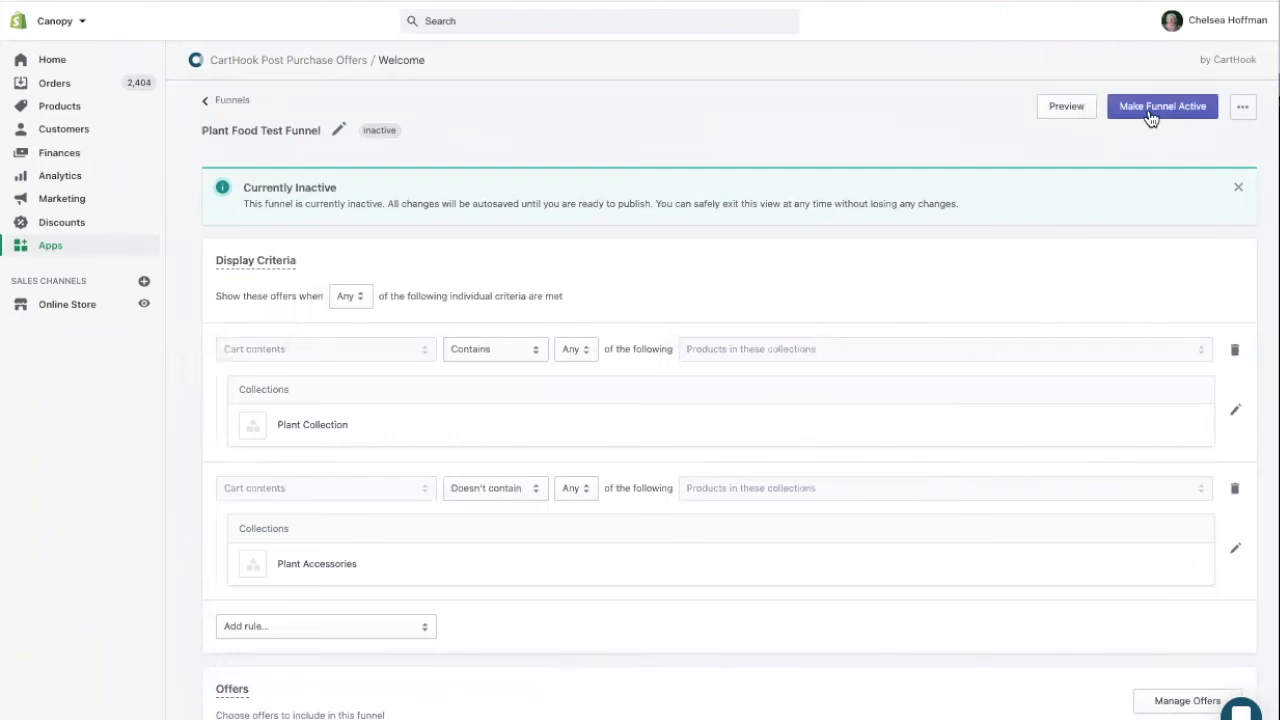
pyautogui.click(1150, 110)
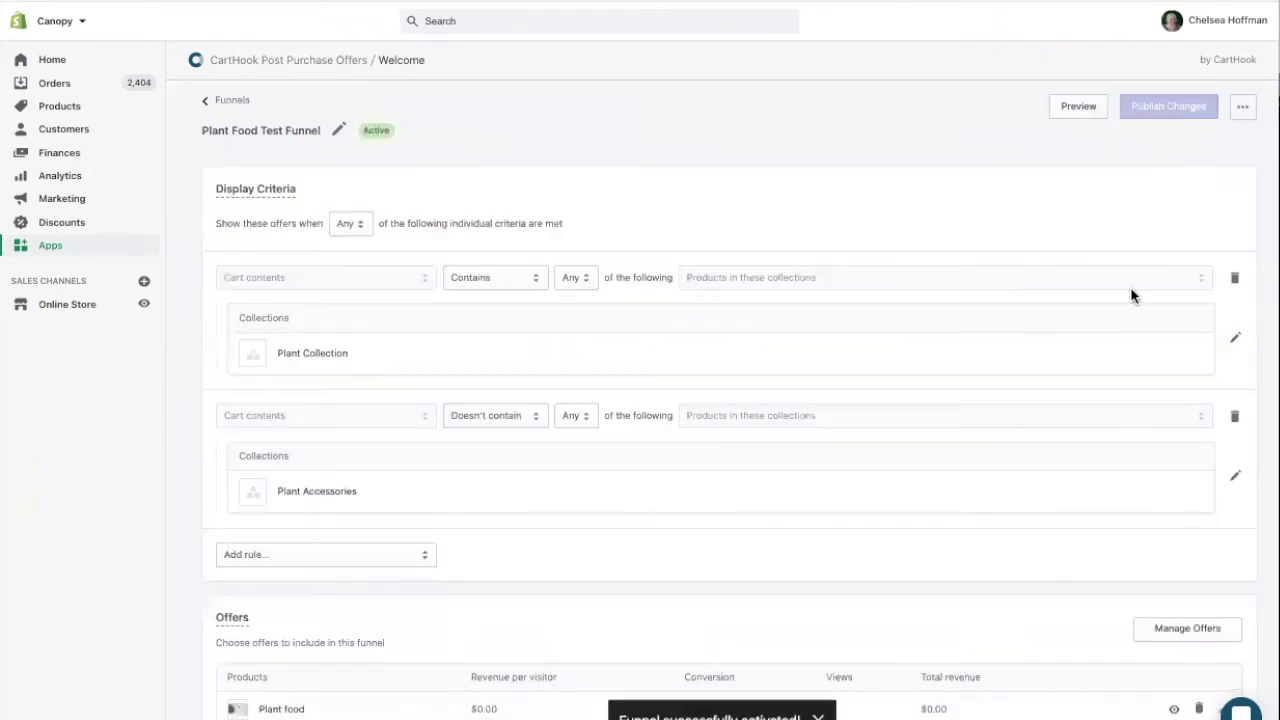
pyautogui.scroll(-3, 1088, 343)
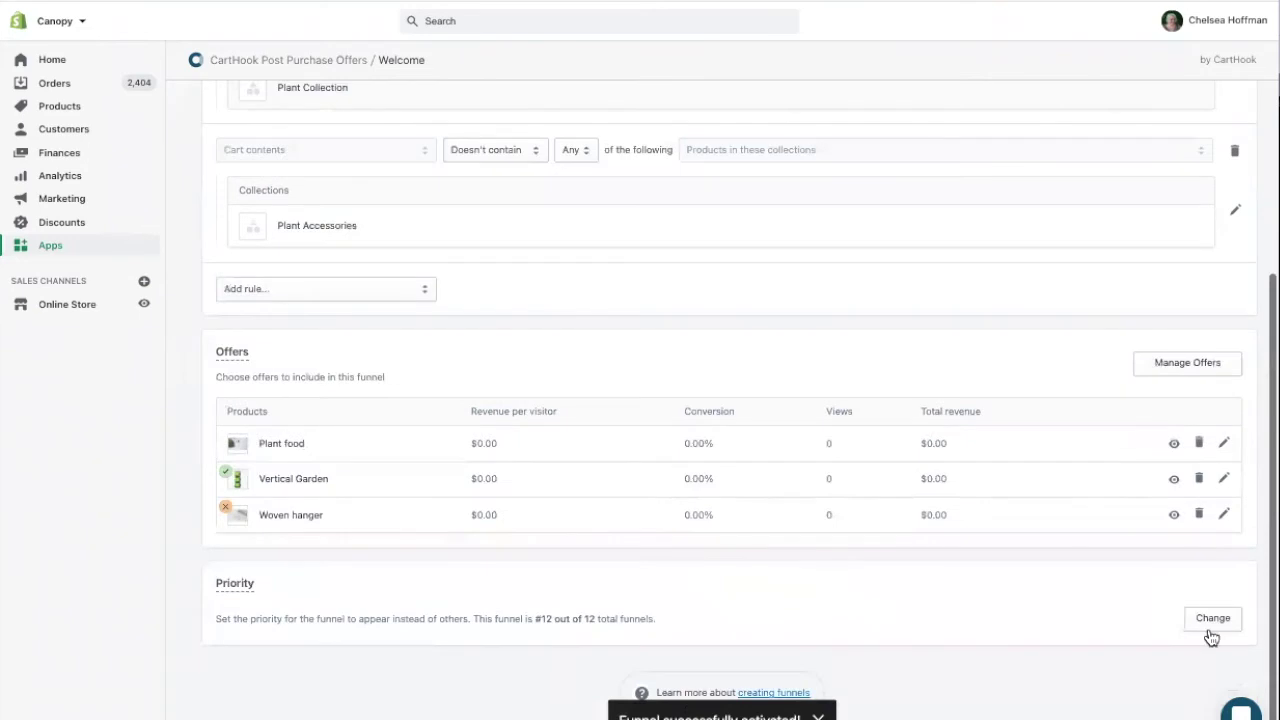
# Move the Plant Food Test Funnel from priority 12 to priority 2 and save the new order
pyautogui.click(1211, 617)
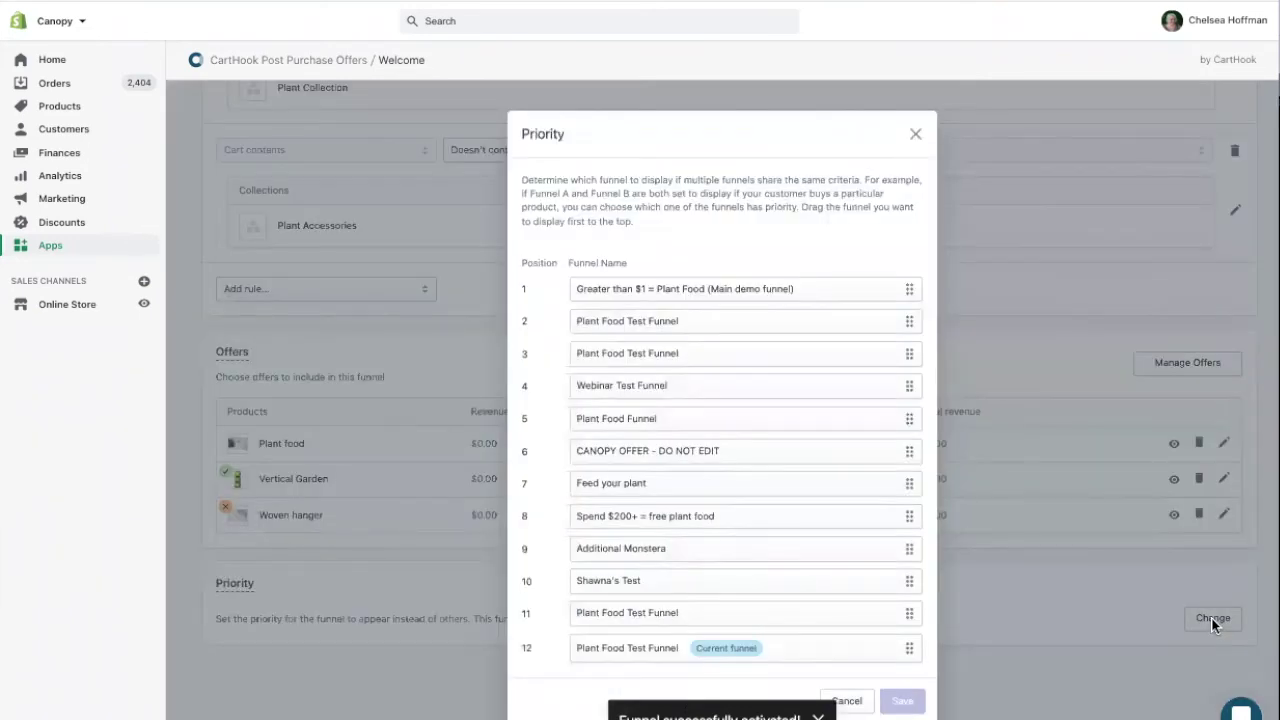
pyautogui.moveTo(717, 651); pyautogui.dragTo(711, 331)
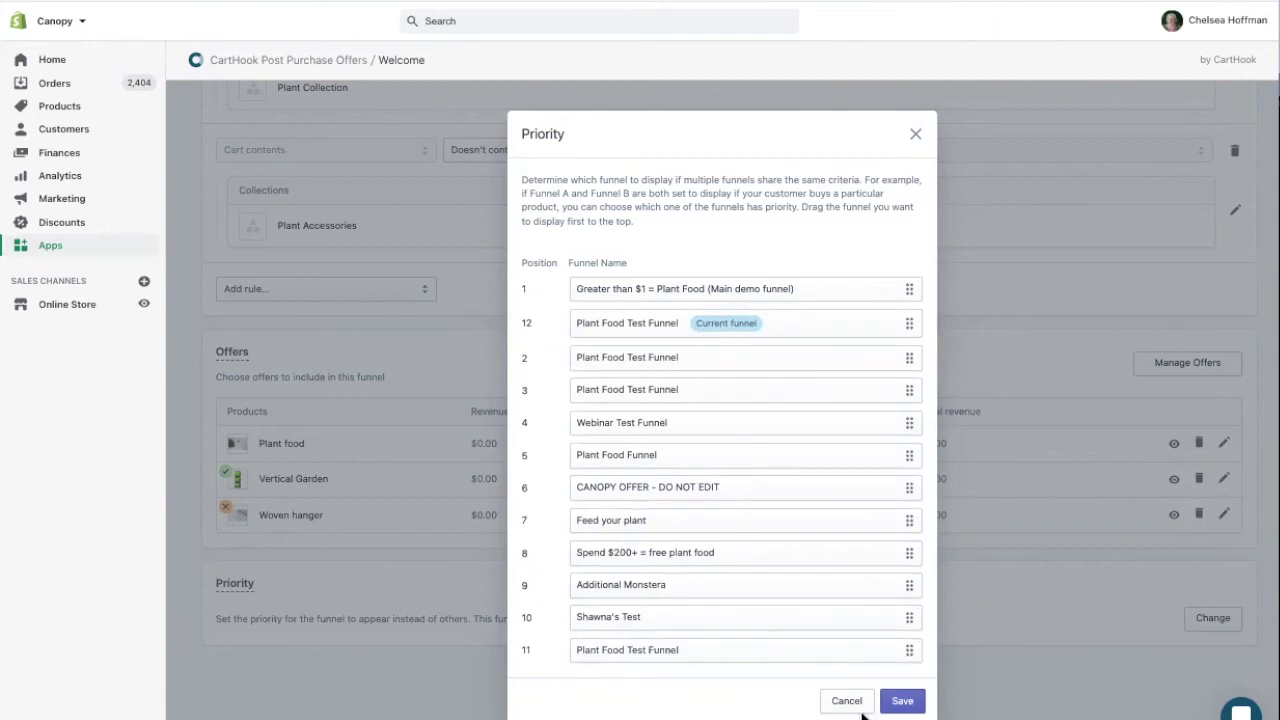
pyautogui.click(895, 703)
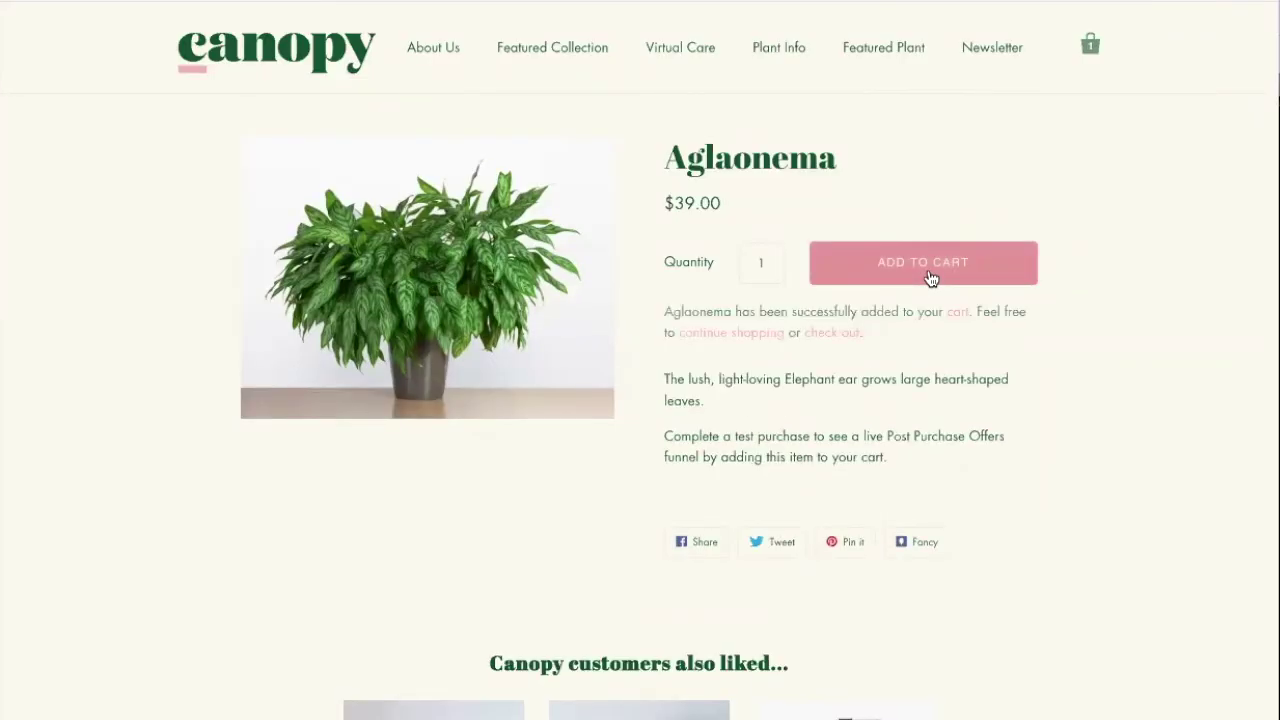
# Open the cart holding the $39.00 Aglaonema and start checkout
pyautogui.click(1090, 44)
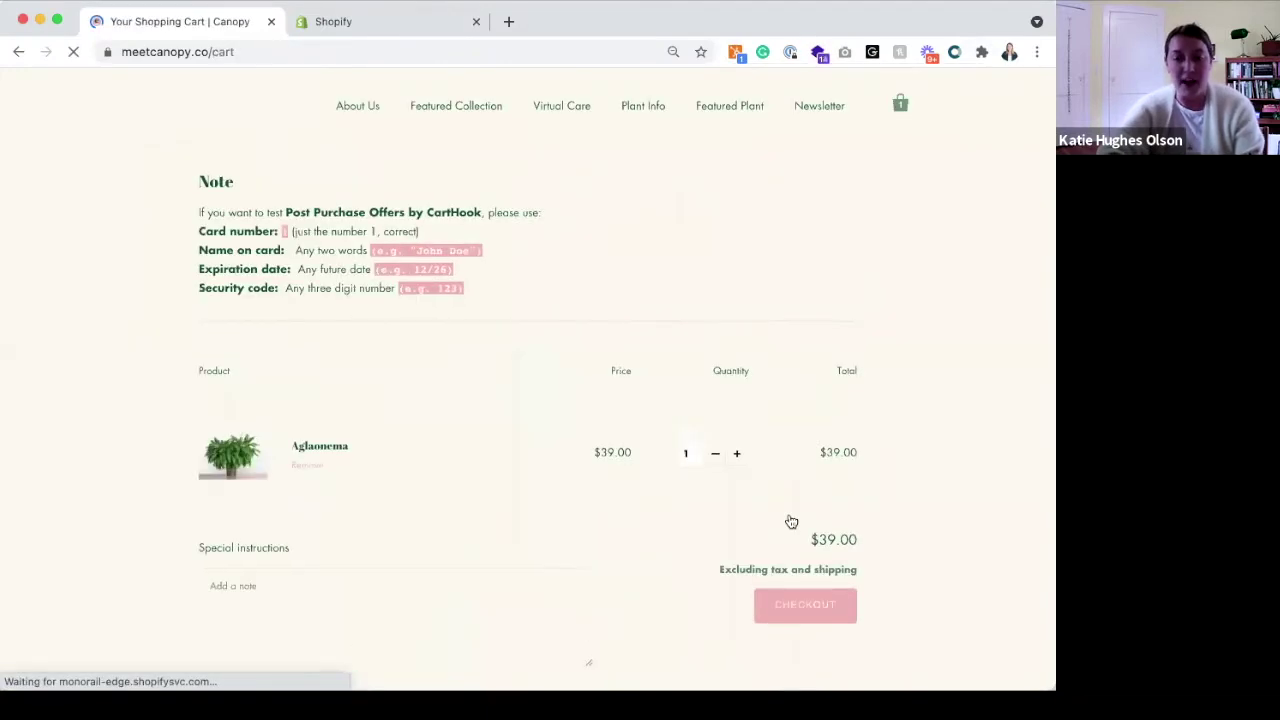
pyautogui.scroll(-1, 792, 612)
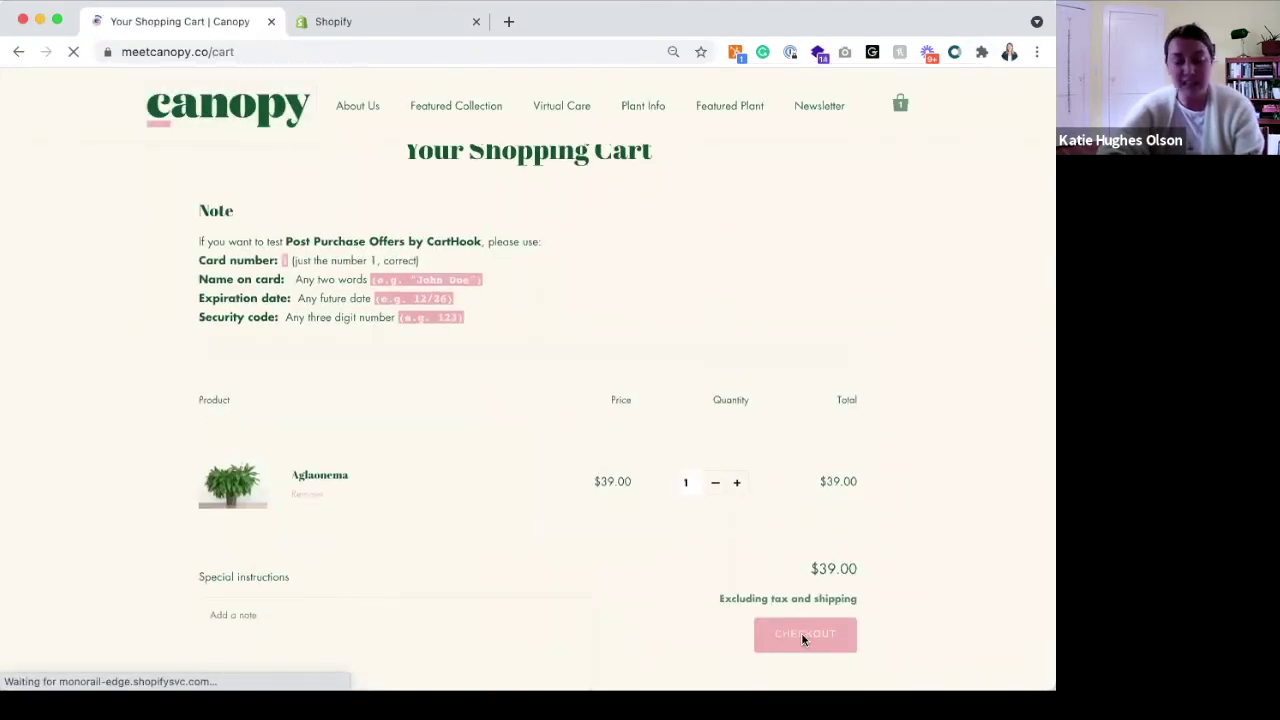
pyautogui.click(803, 641)
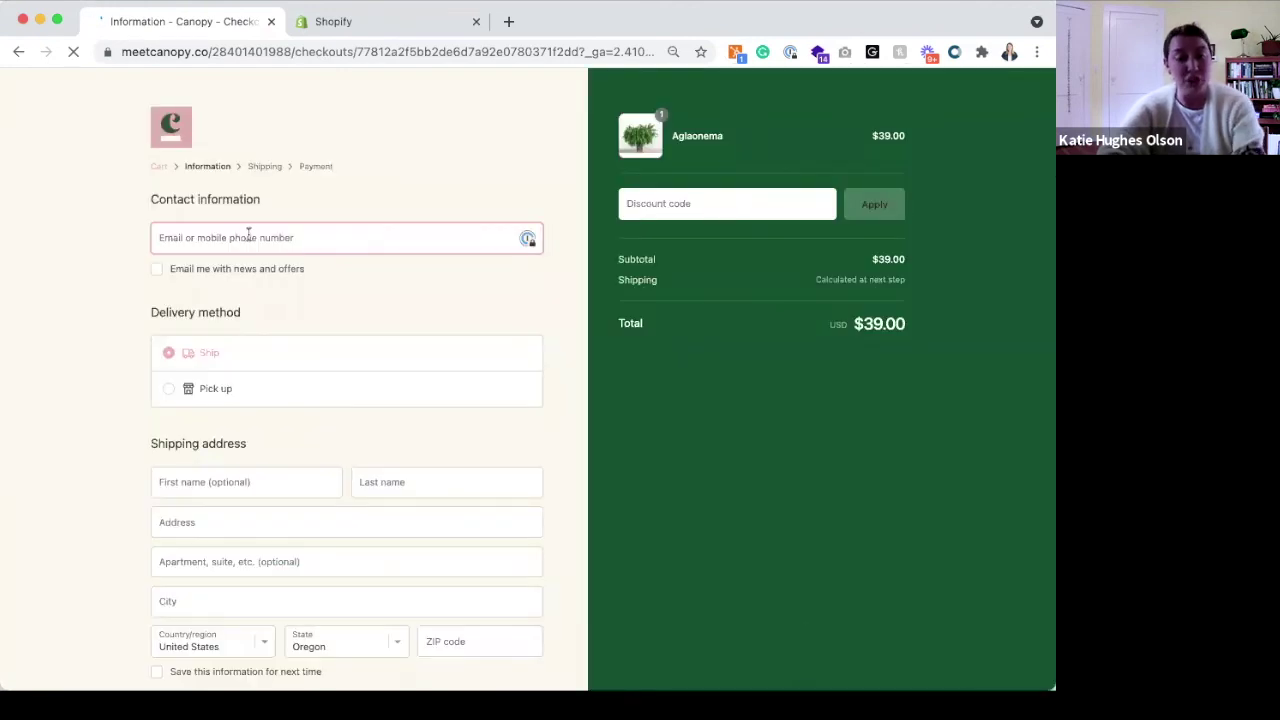
# Enter the contact e-mail, autofill the saved shipping address, and continue past free Expedited shipping
pyautogui.click(249, 233)
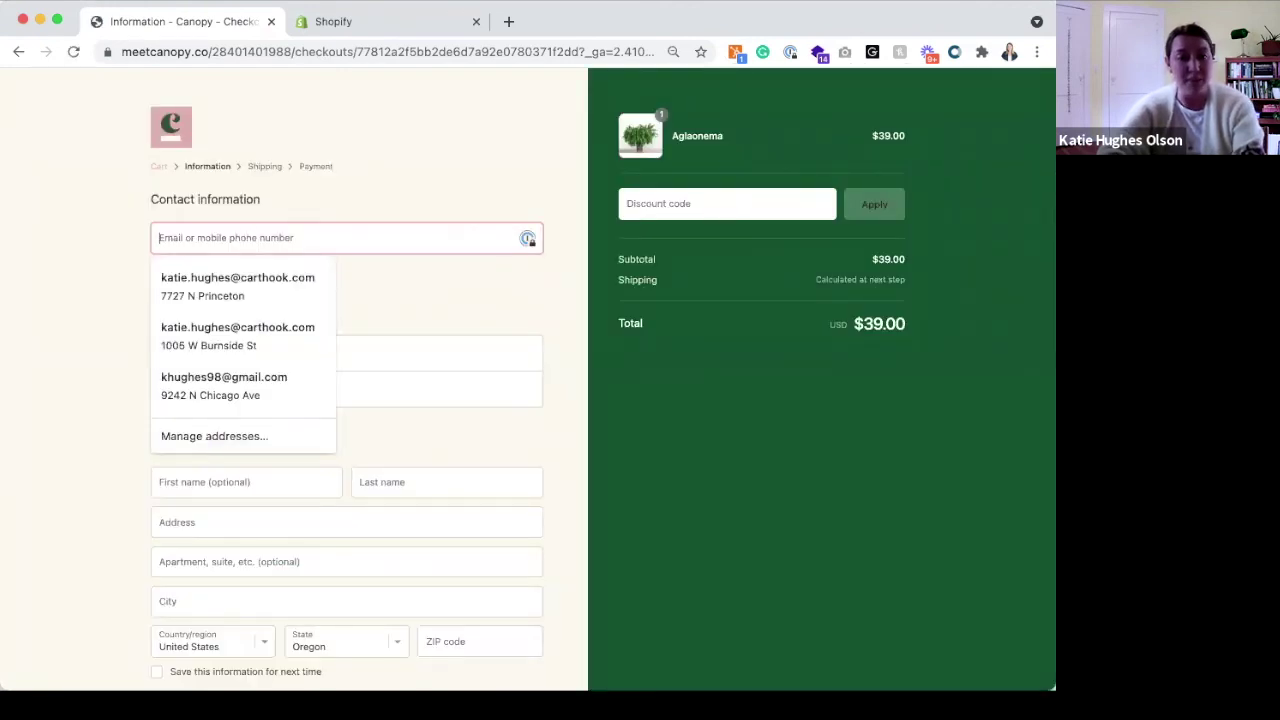
pyautogui.write('bob')
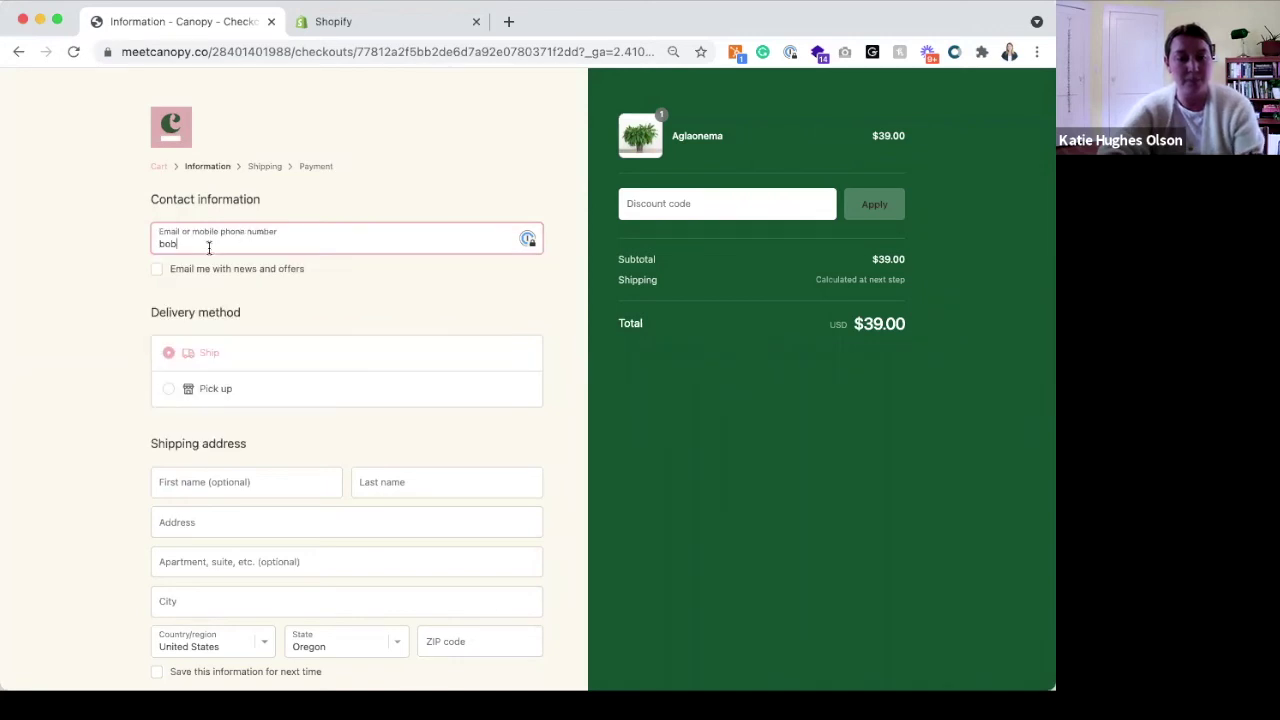
pyautogui.press('BackSpace')
pyautogui.press('BackSpace')
pyautogui.press('BackSpace')
pyautogui.write('ka')
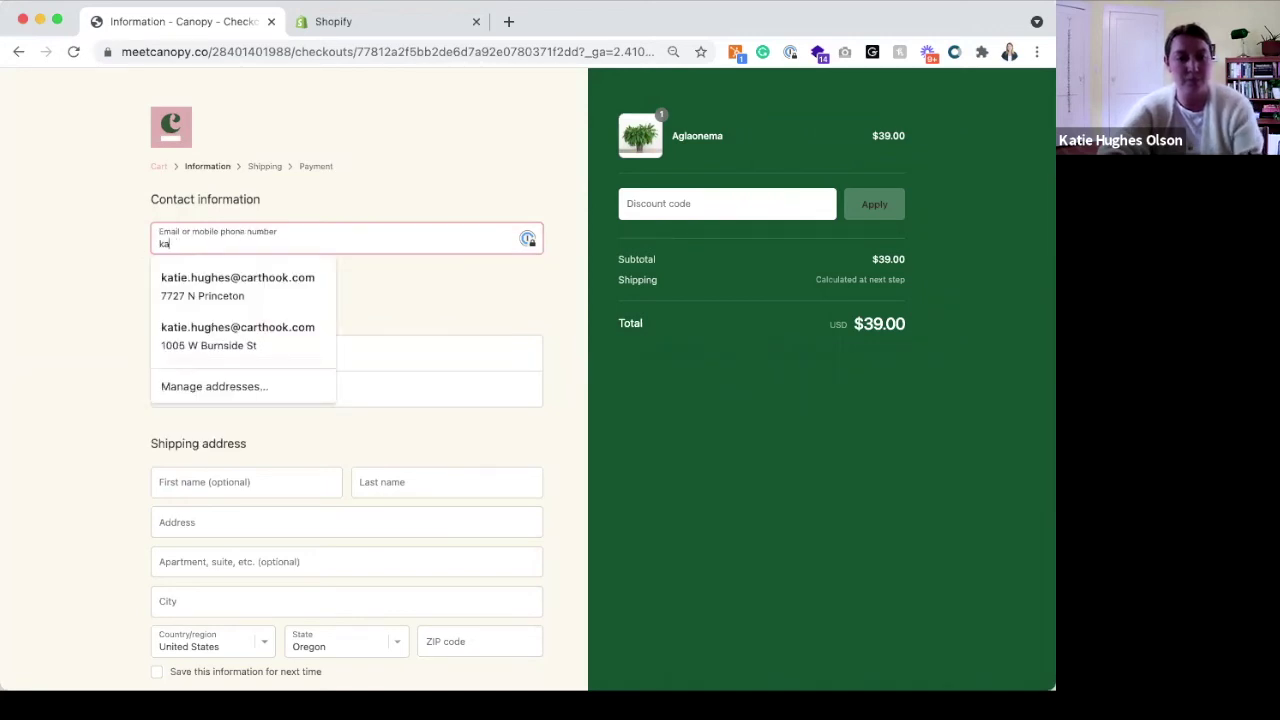
pyautogui.write('tie')
pyautogui.click(165, 333)
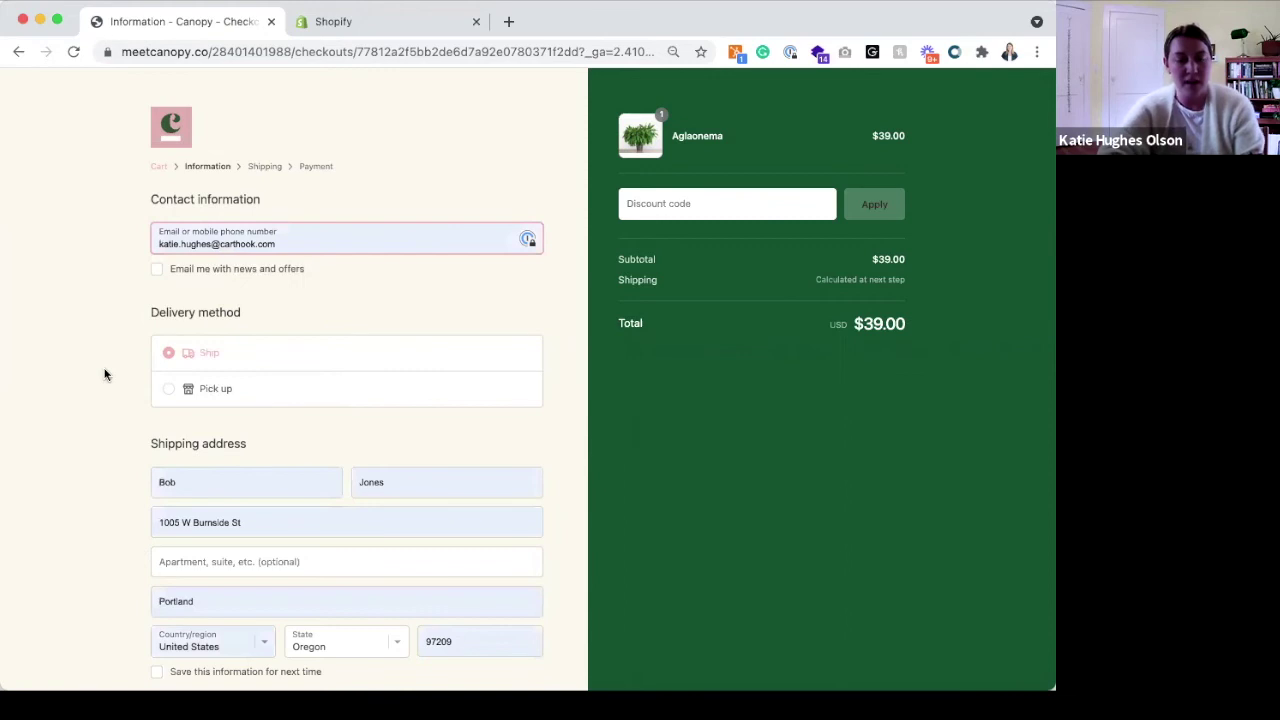
pyautogui.scroll(-2, 193, 597)
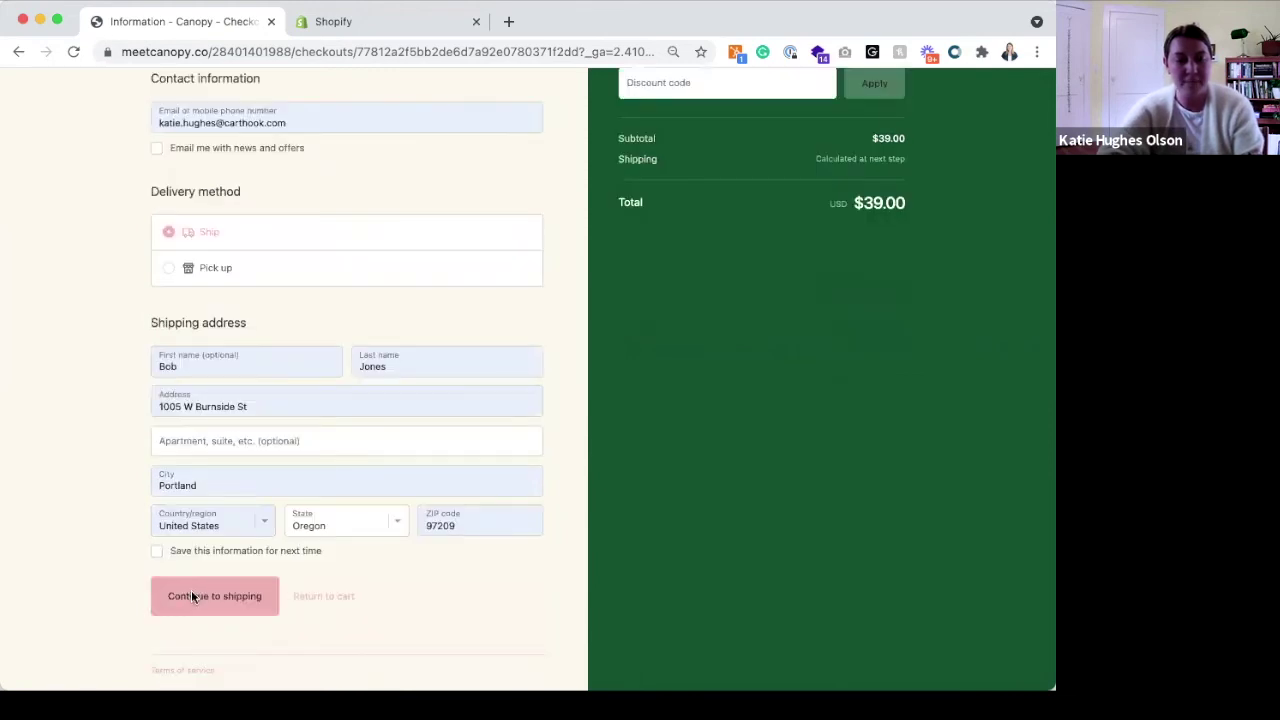
pyautogui.click(193, 597)
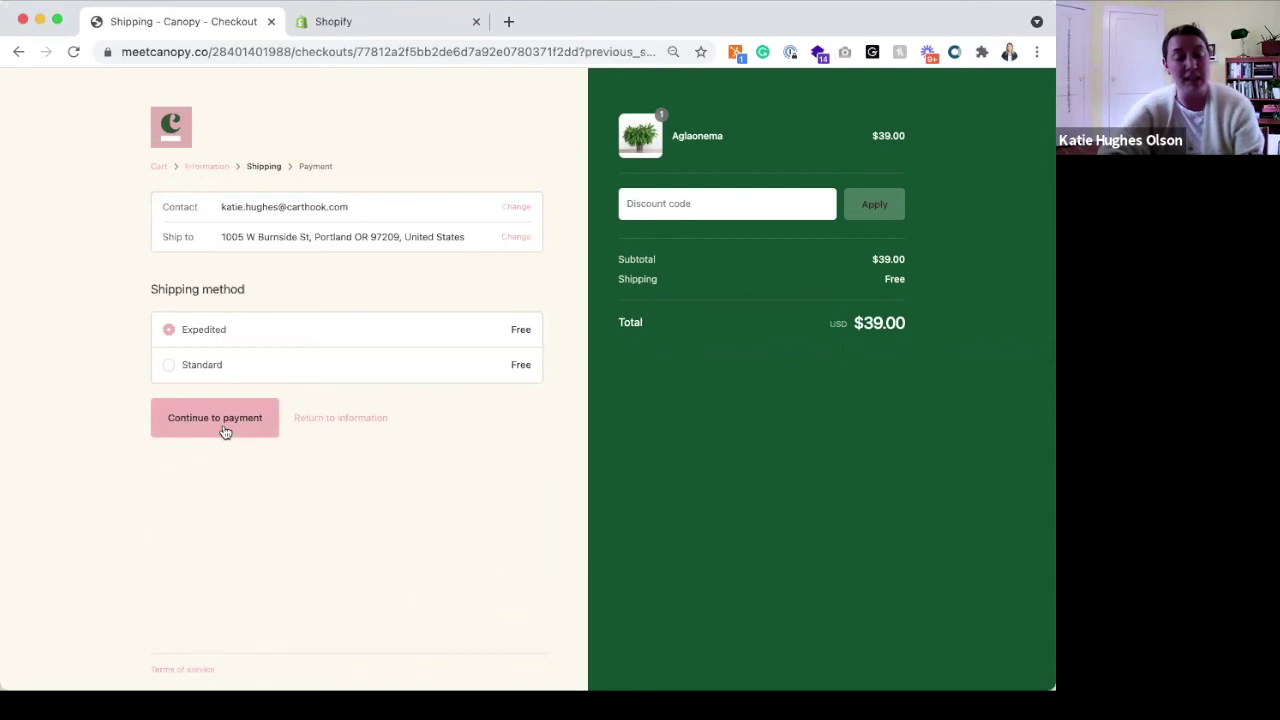
pyautogui.click(225, 432)
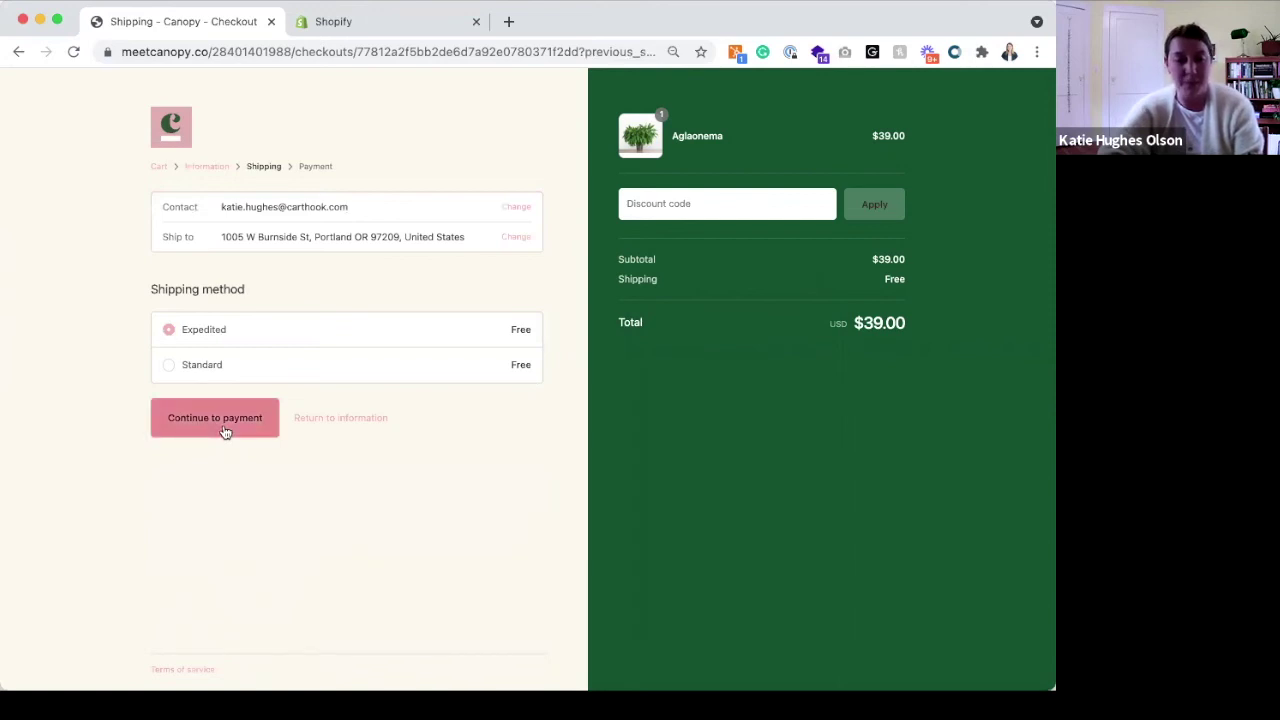
# Enter the test card number, the suggested cardholder name, expiry 01/23 and security code 123
pyautogui.click(222, 430)
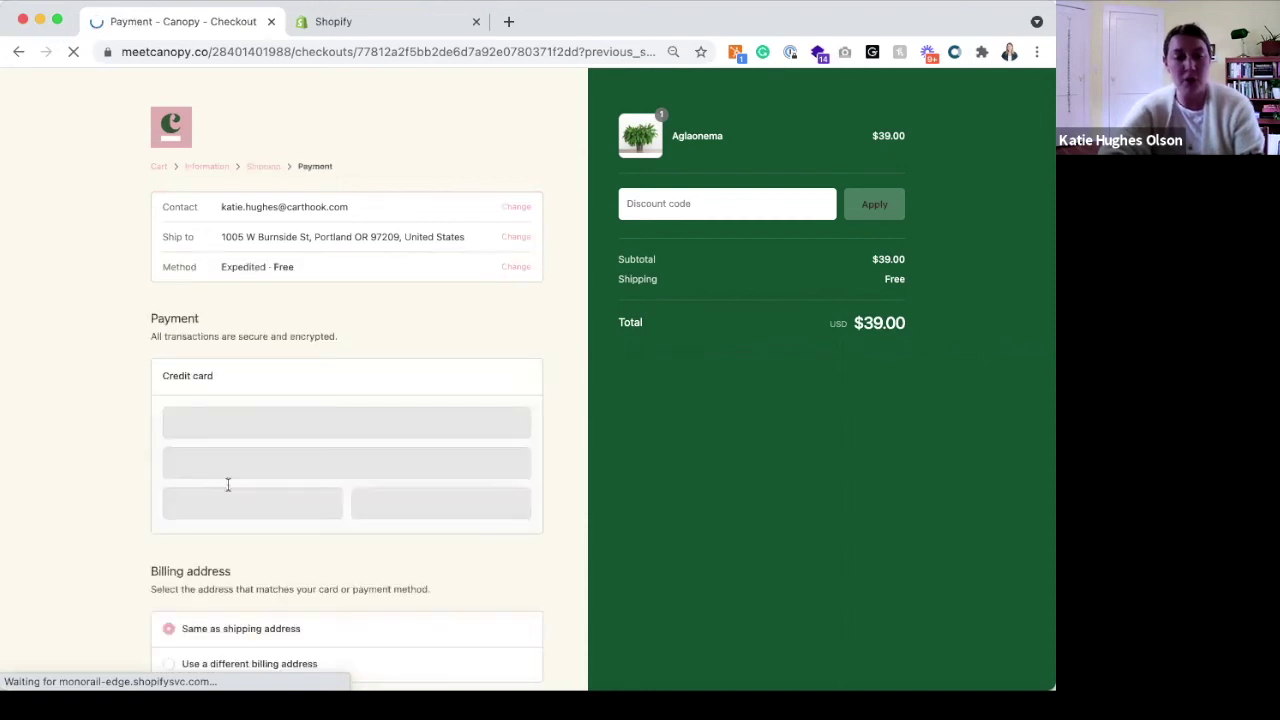
pyautogui.scroll(-2, 286, 359)
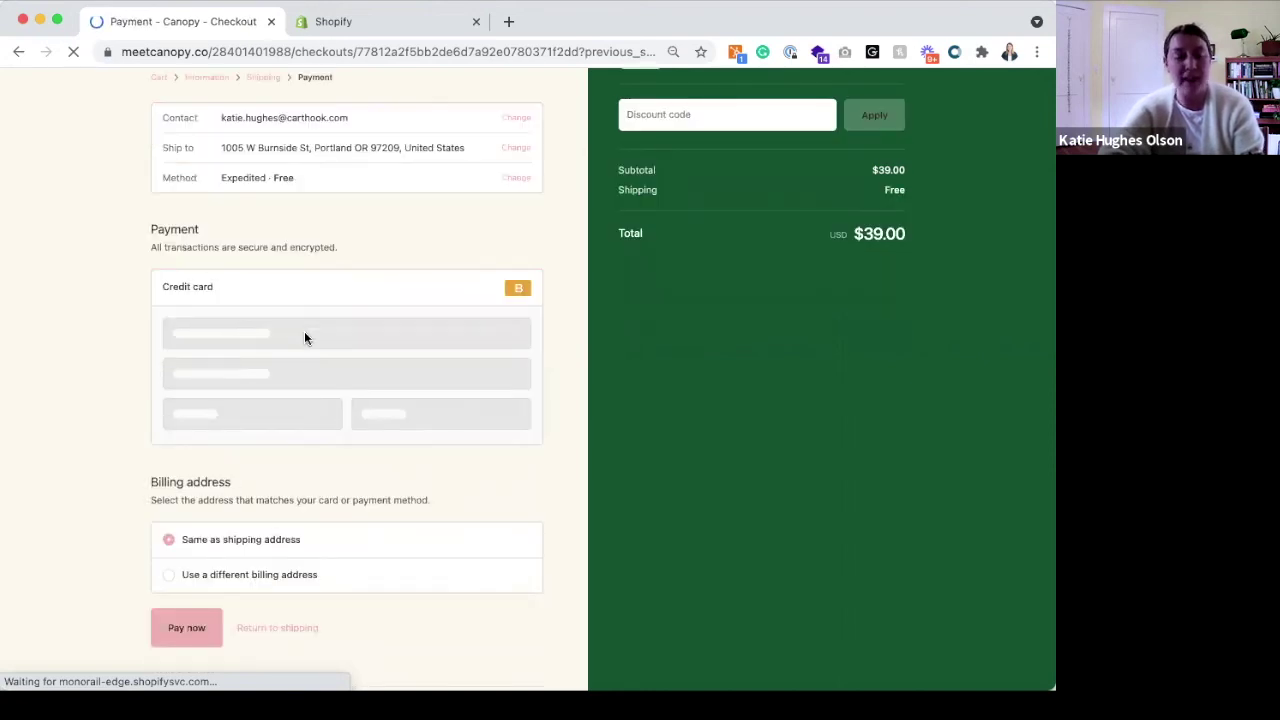
pyautogui.scroll(2, 305, 338)
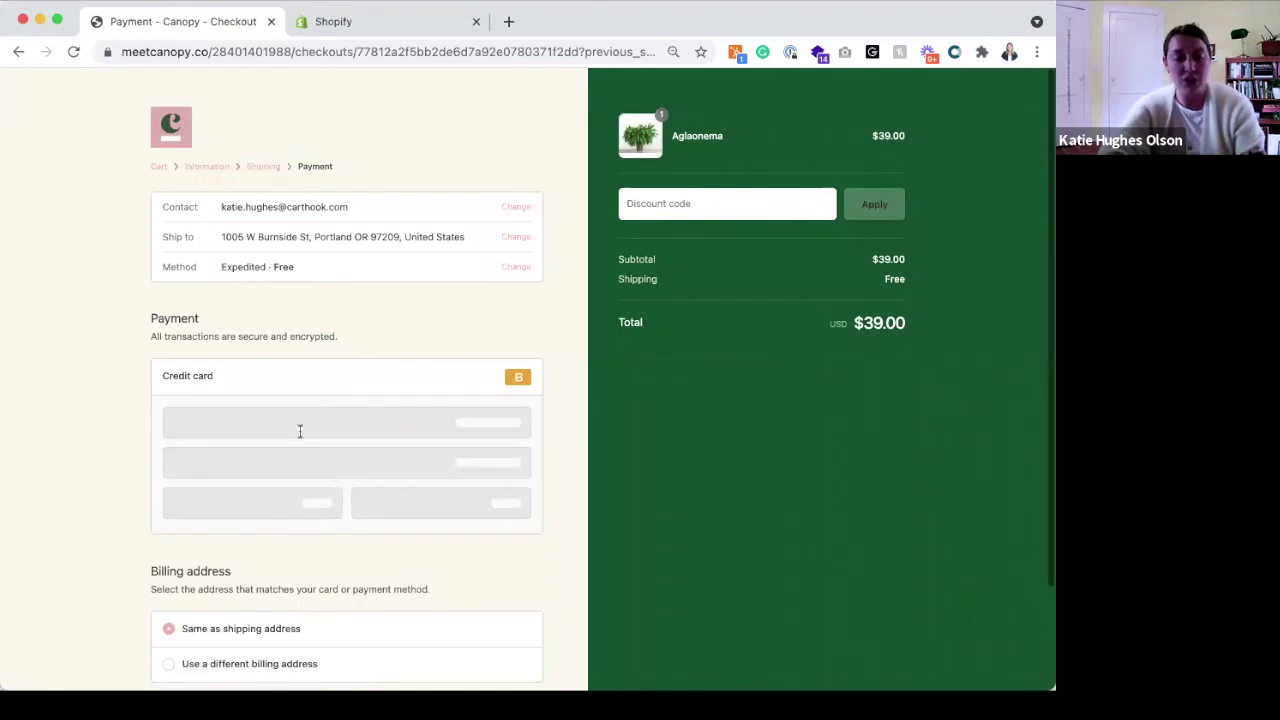
pyautogui.write('1')
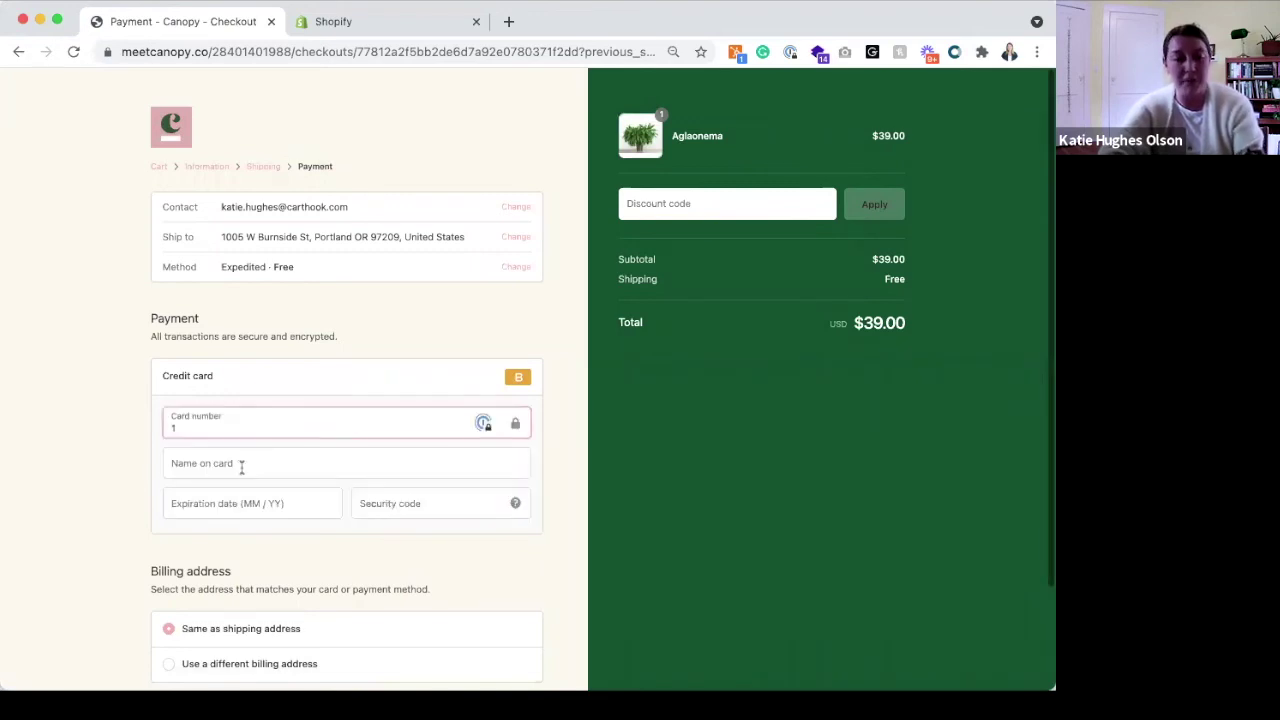
pyautogui.click(241, 467)
pyautogui.write('Kath')
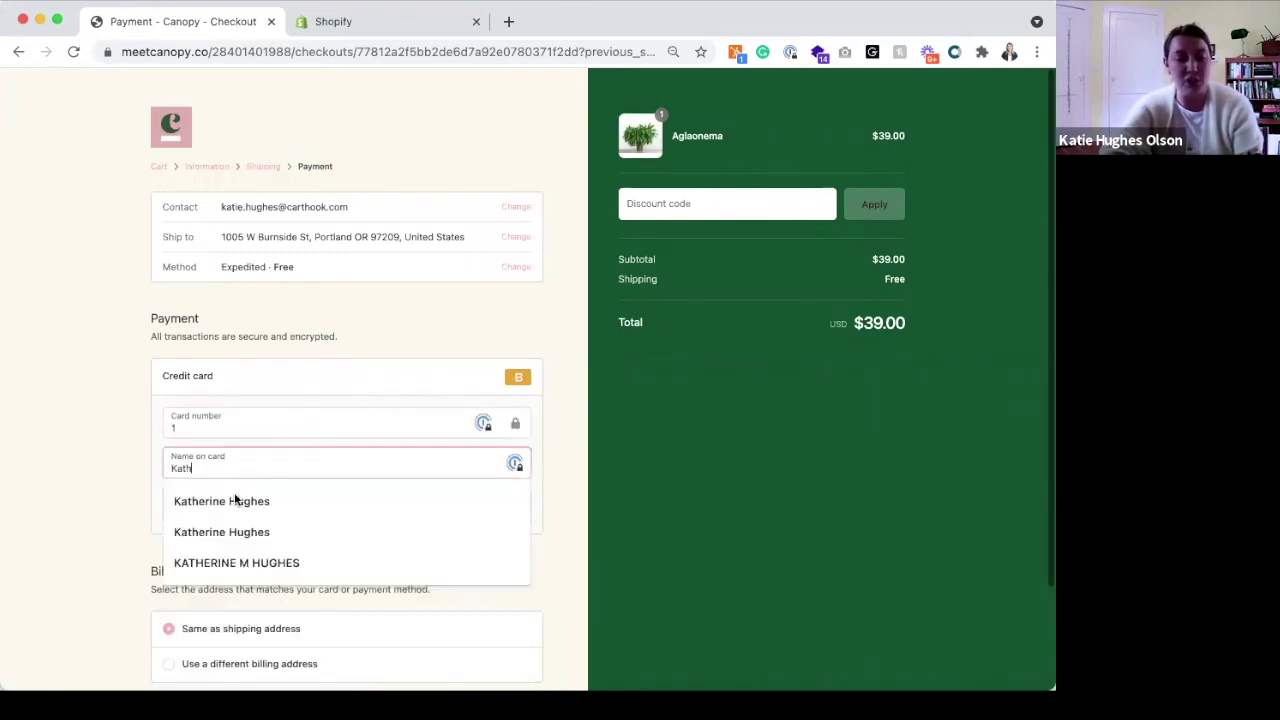
pyautogui.click(219, 503)
pyautogui.click(217, 505)
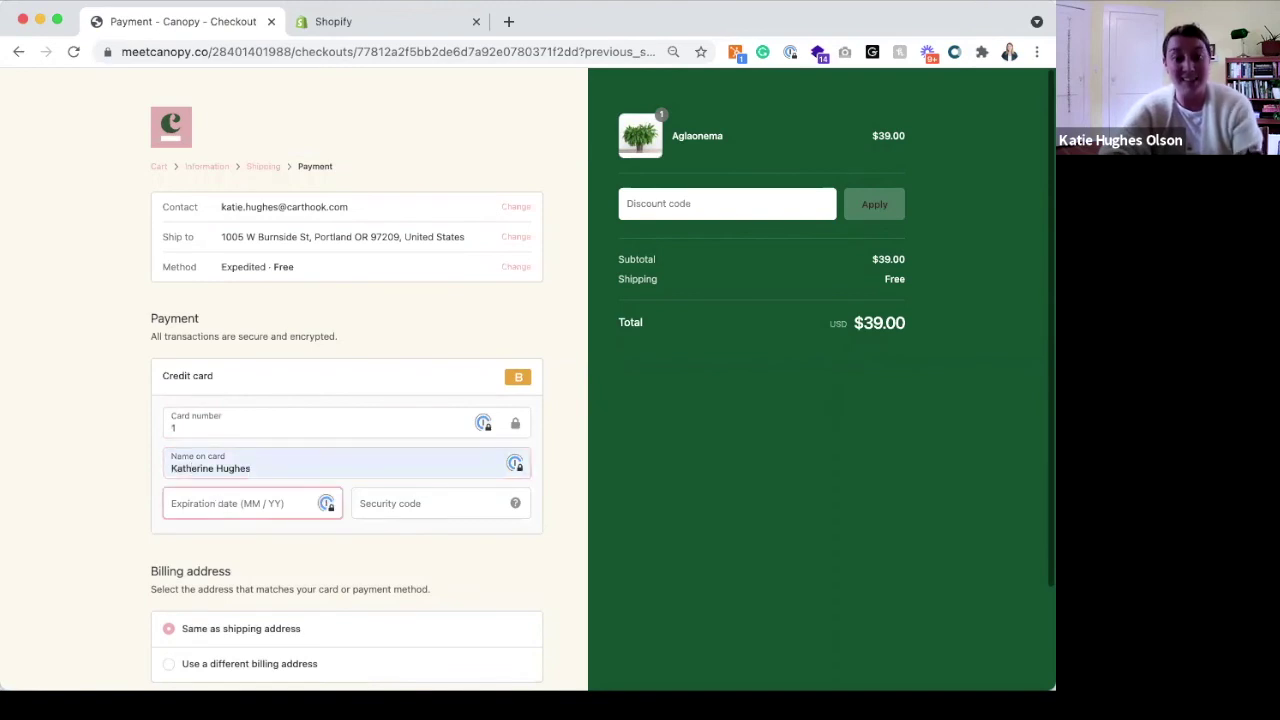
pyautogui.write('0123')
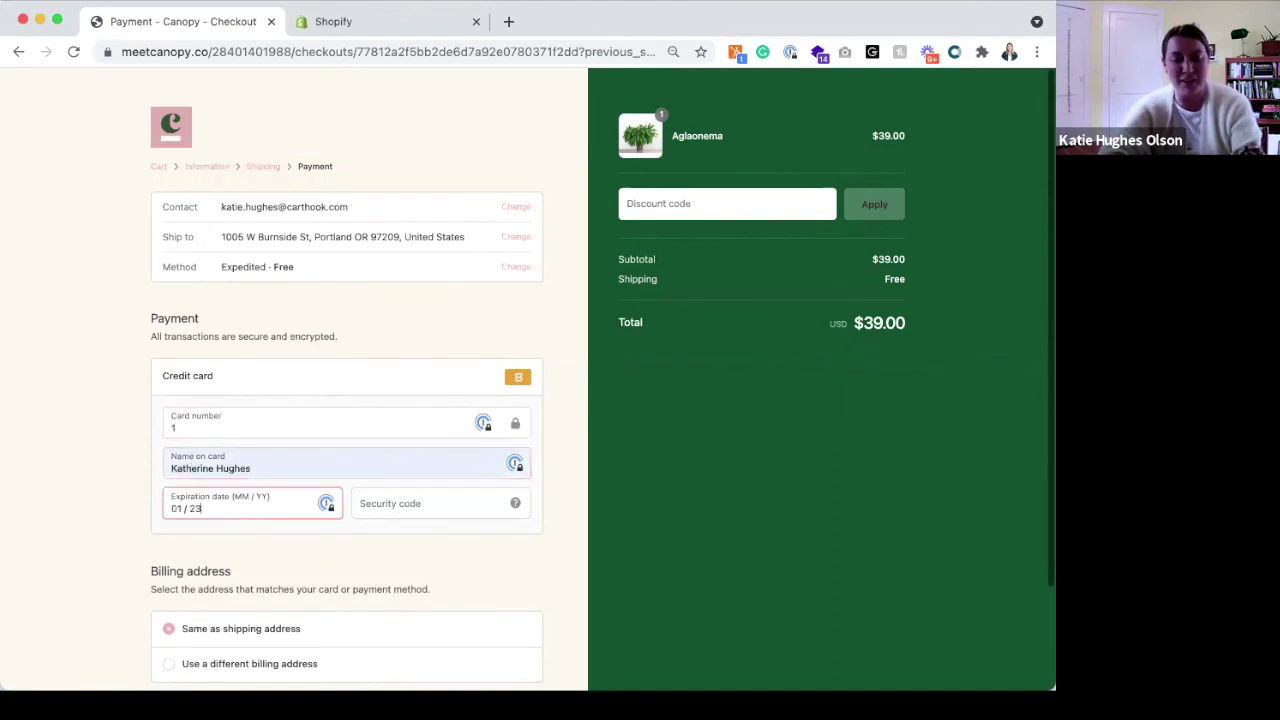
pyautogui.click(403, 505)
pyautogui.write('123')
pyautogui.scroll(-3, 143, 595)
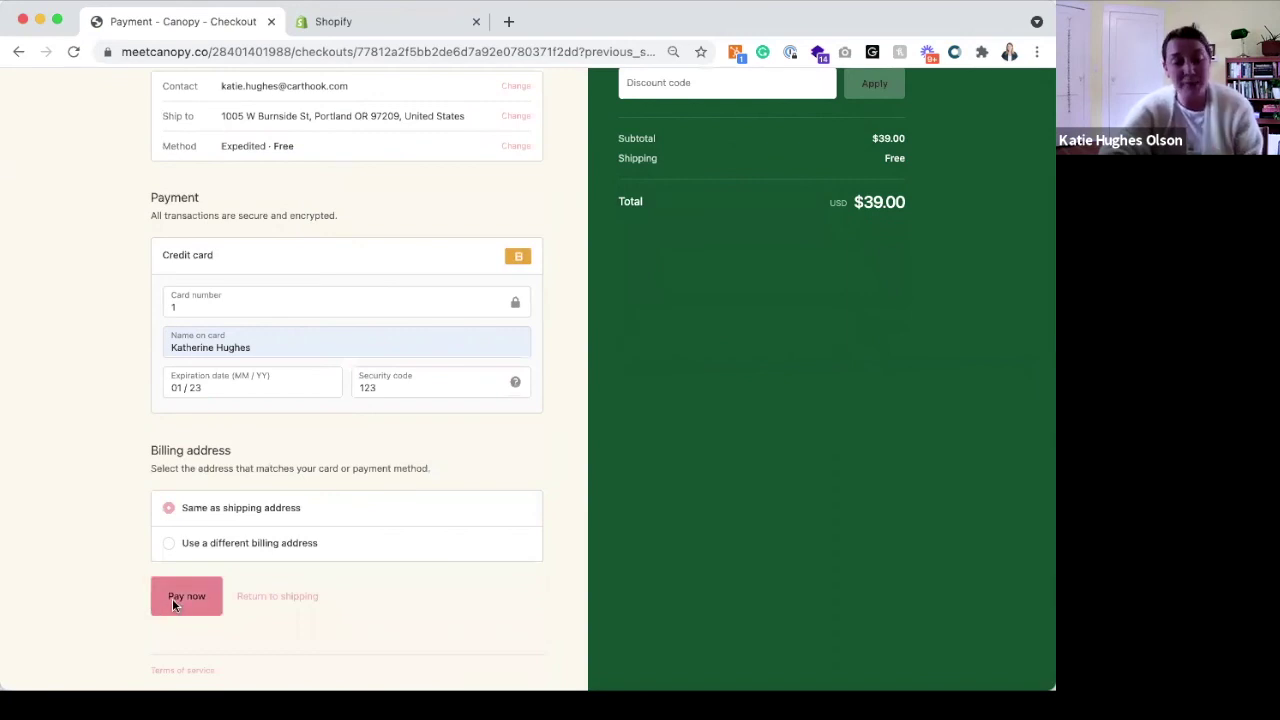
# Pay for the $39.00 test order to reach the $14.00 Plant Food offer page
pyautogui.click(172, 598)
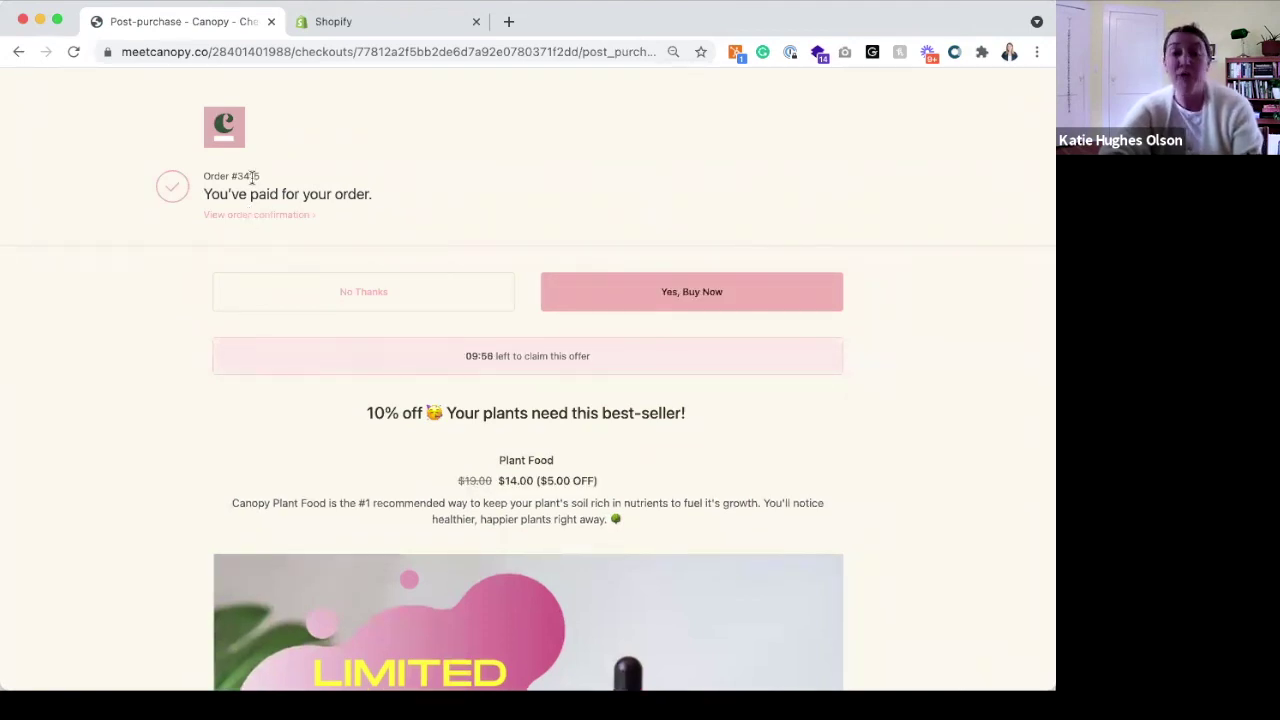
# Switch to the Shopify admin tab to see the new $39.00 order in Orders
pyautogui.click(336, 21)
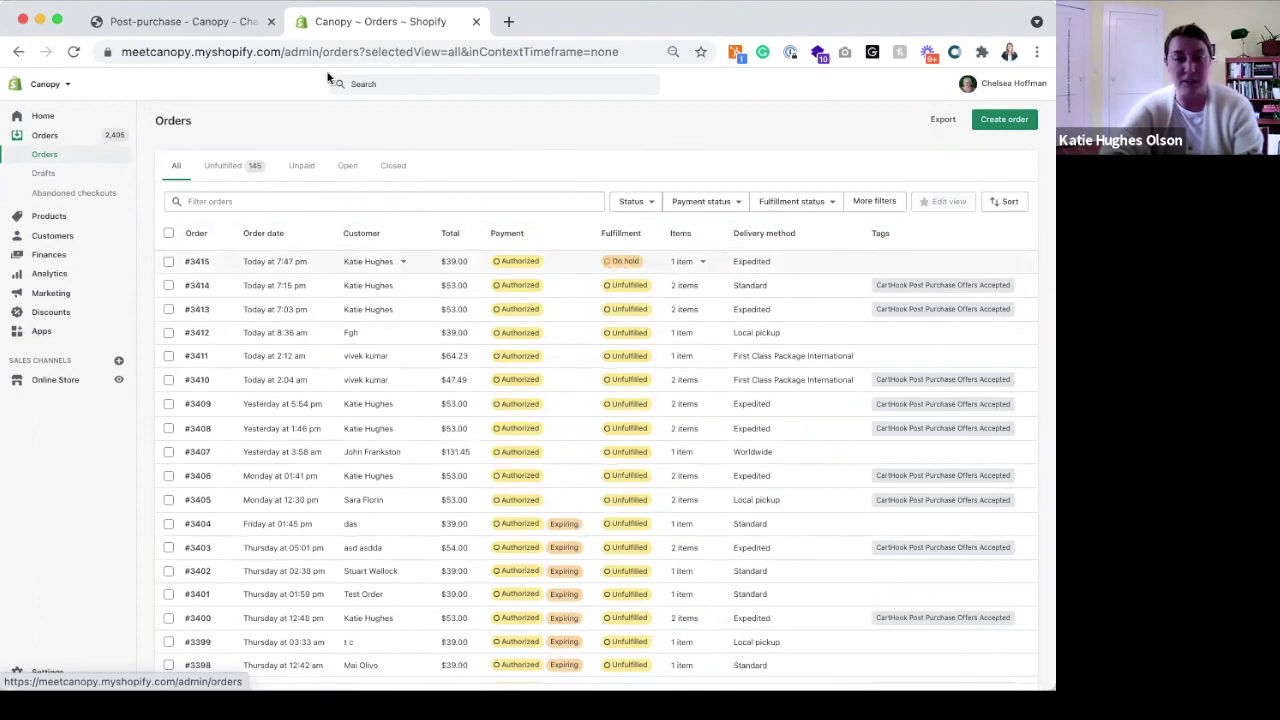
# Review the 10% off Large Plant Food offer and accept it at $14.00
pyautogui.click(181, 28)
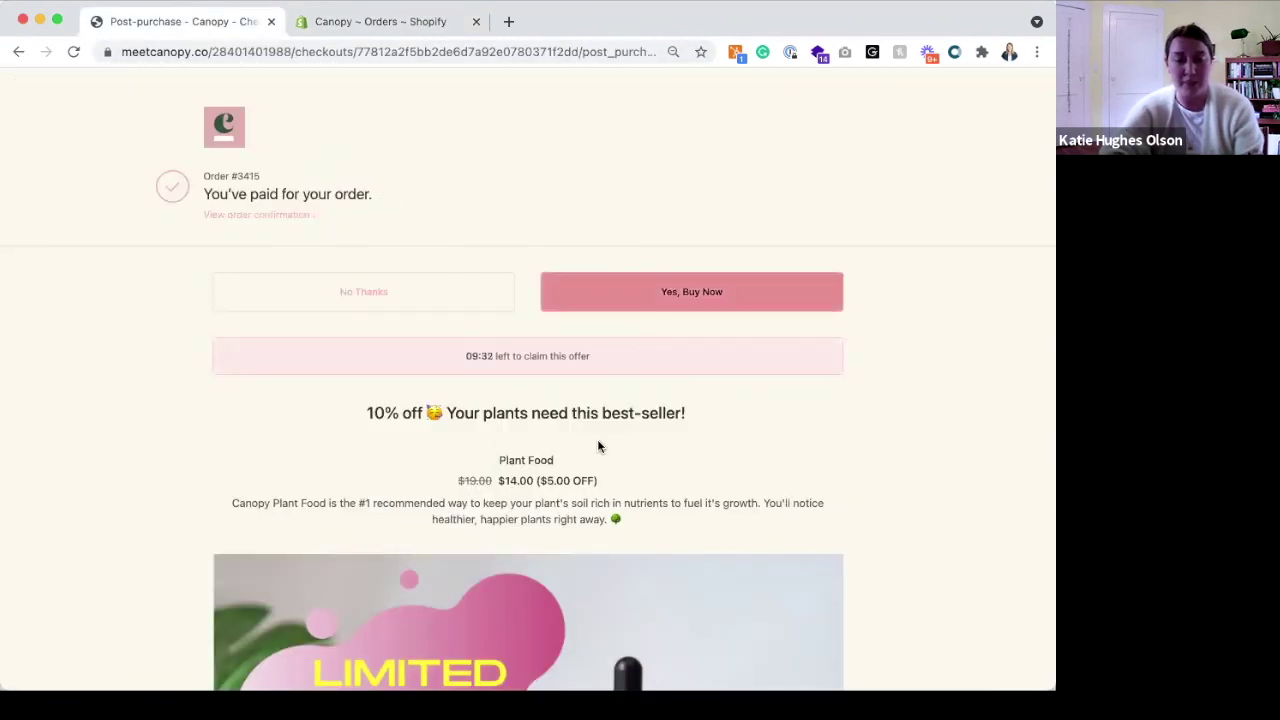
pyautogui.scroll(-2, 597, 446)
pyautogui.scroll(-2, 598, 446)
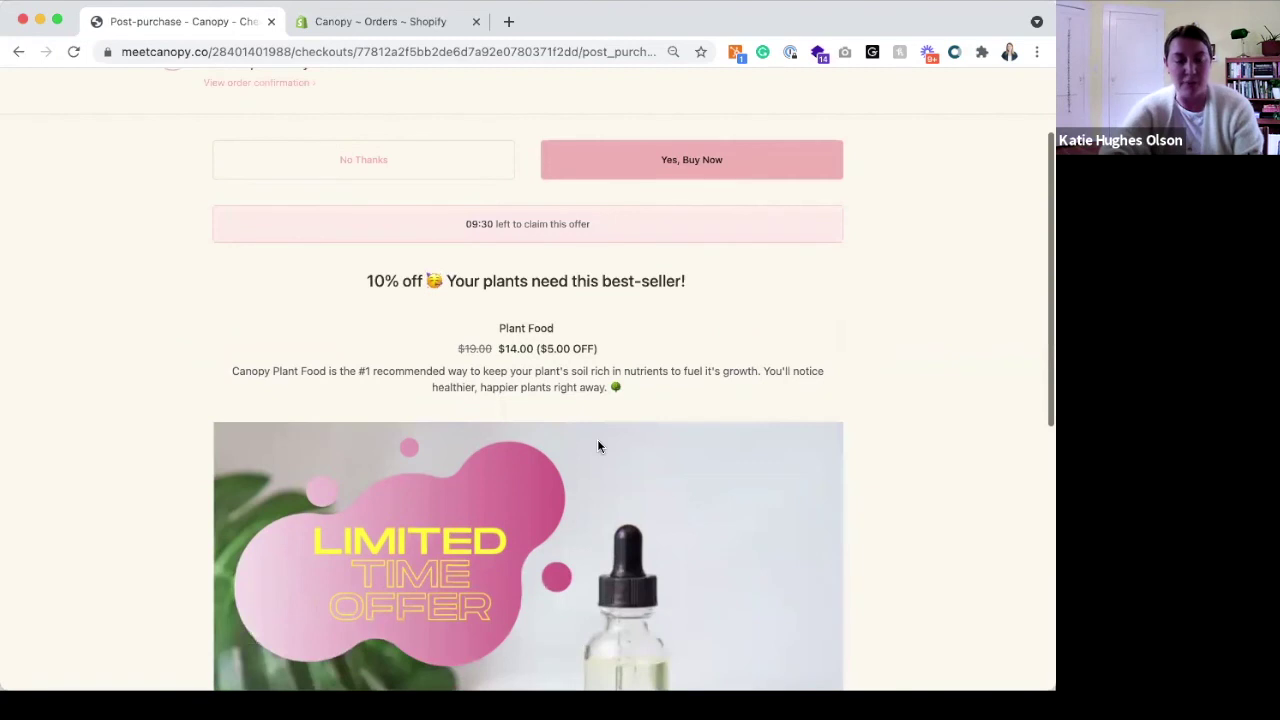
pyautogui.scroll(1, 598, 446)
pyautogui.scroll(-2, 598, 446)
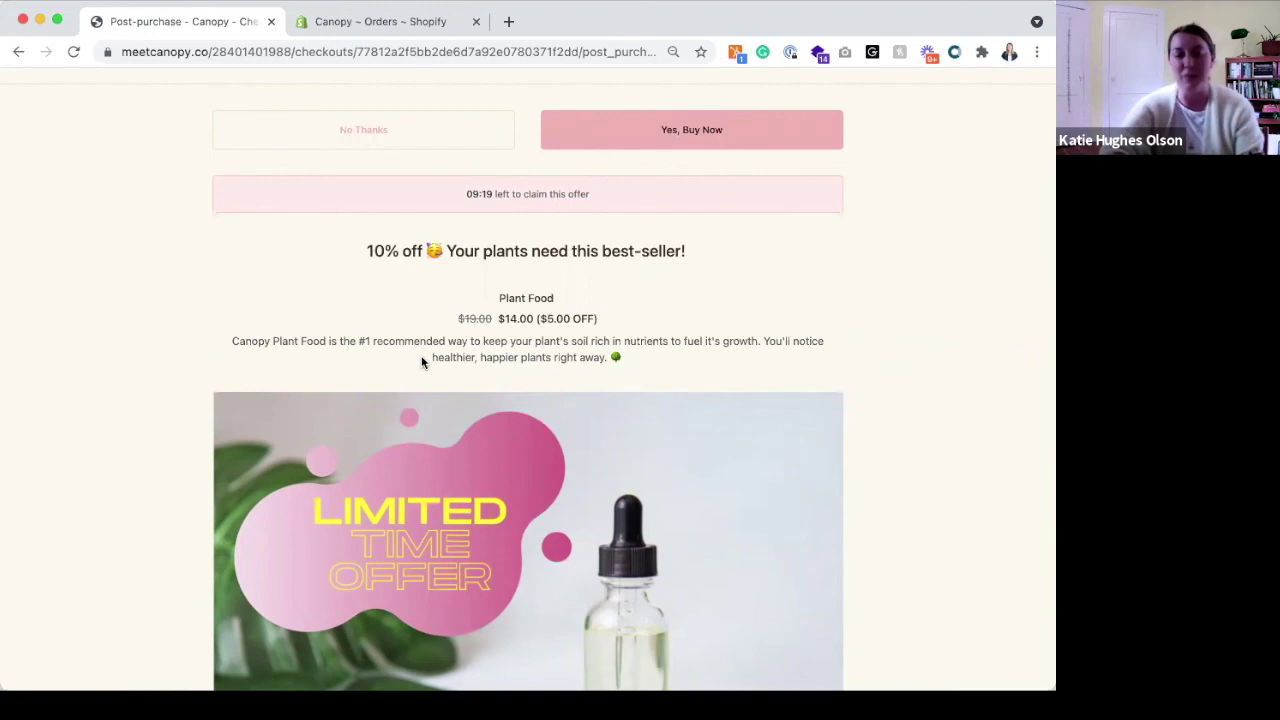
pyautogui.scroll(-2, 421, 363)
pyautogui.scroll(-4, 421, 362)
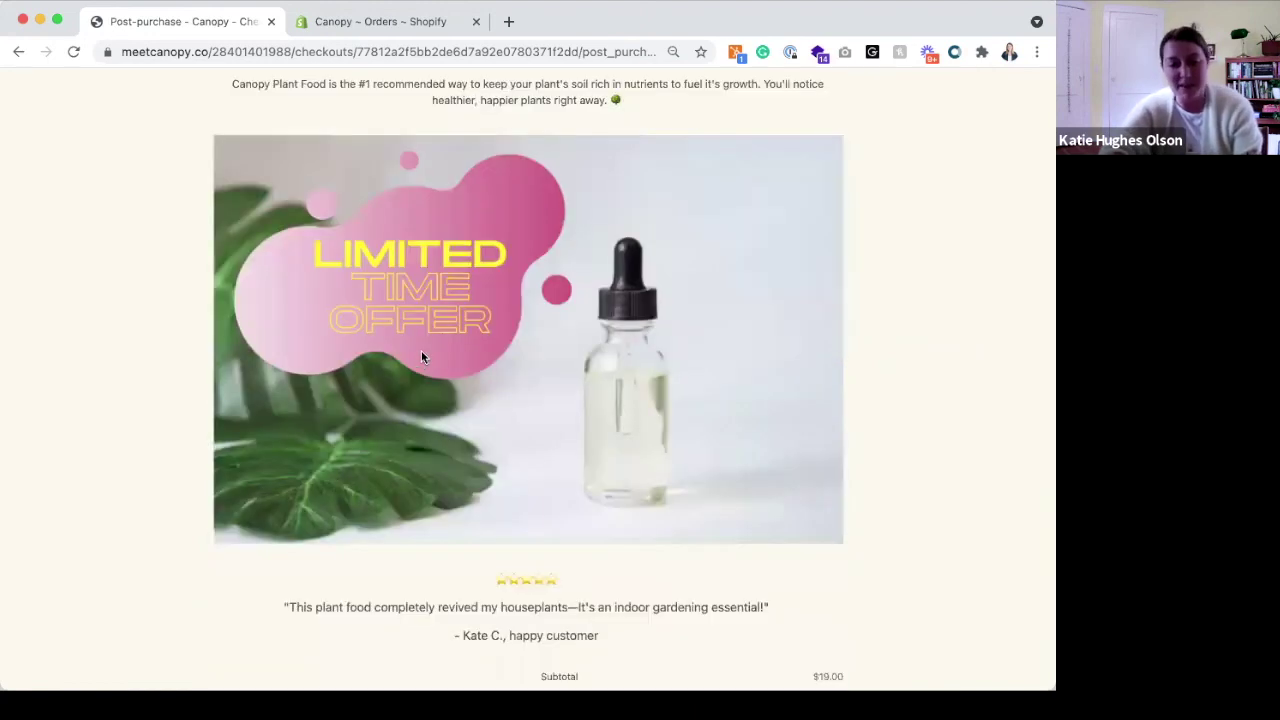
pyautogui.scroll(-2, 421, 350)
pyautogui.scroll(-2, 450, 540)
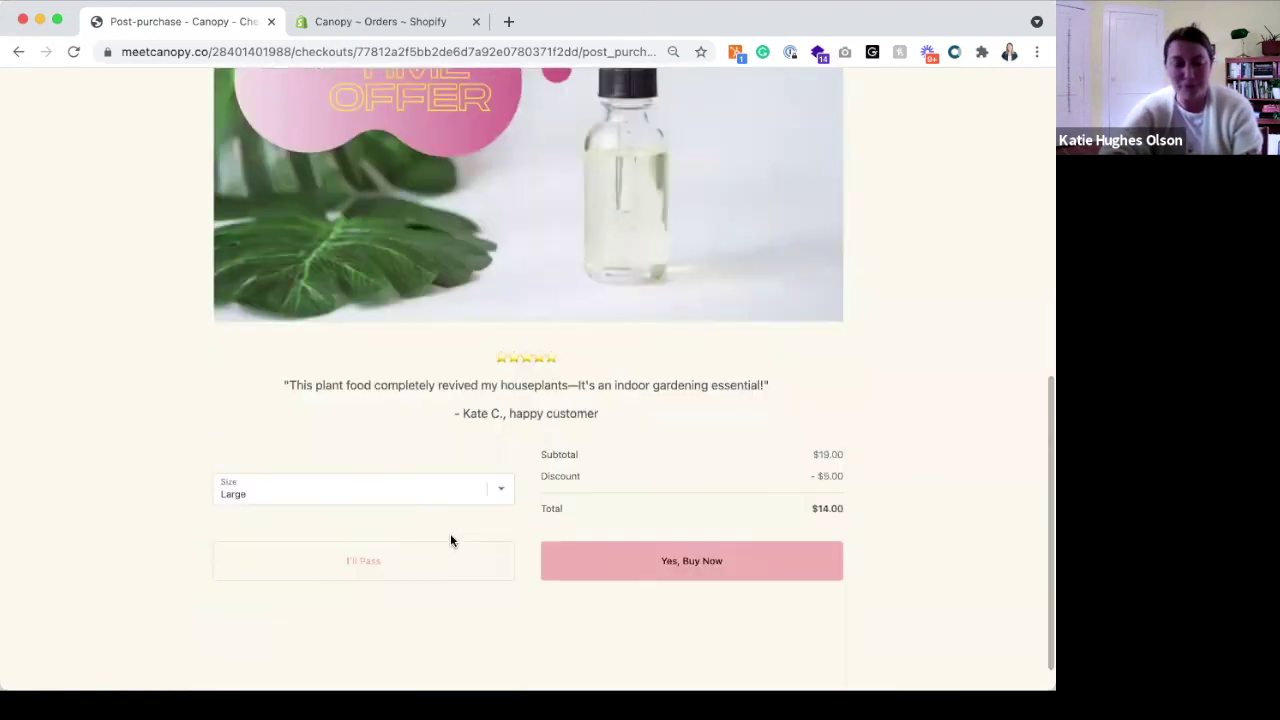
pyautogui.scroll(5, 450, 540)
pyautogui.scroll(2, 450, 543)
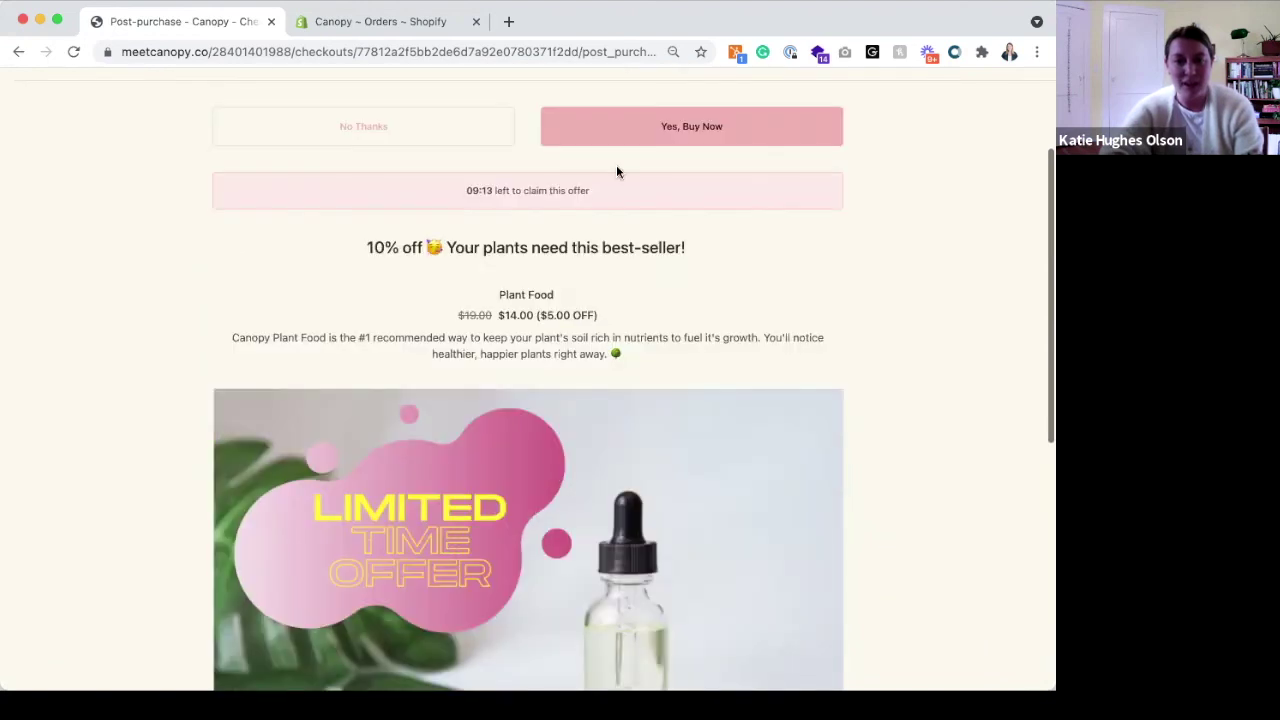
pyautogui.click(664, 143)
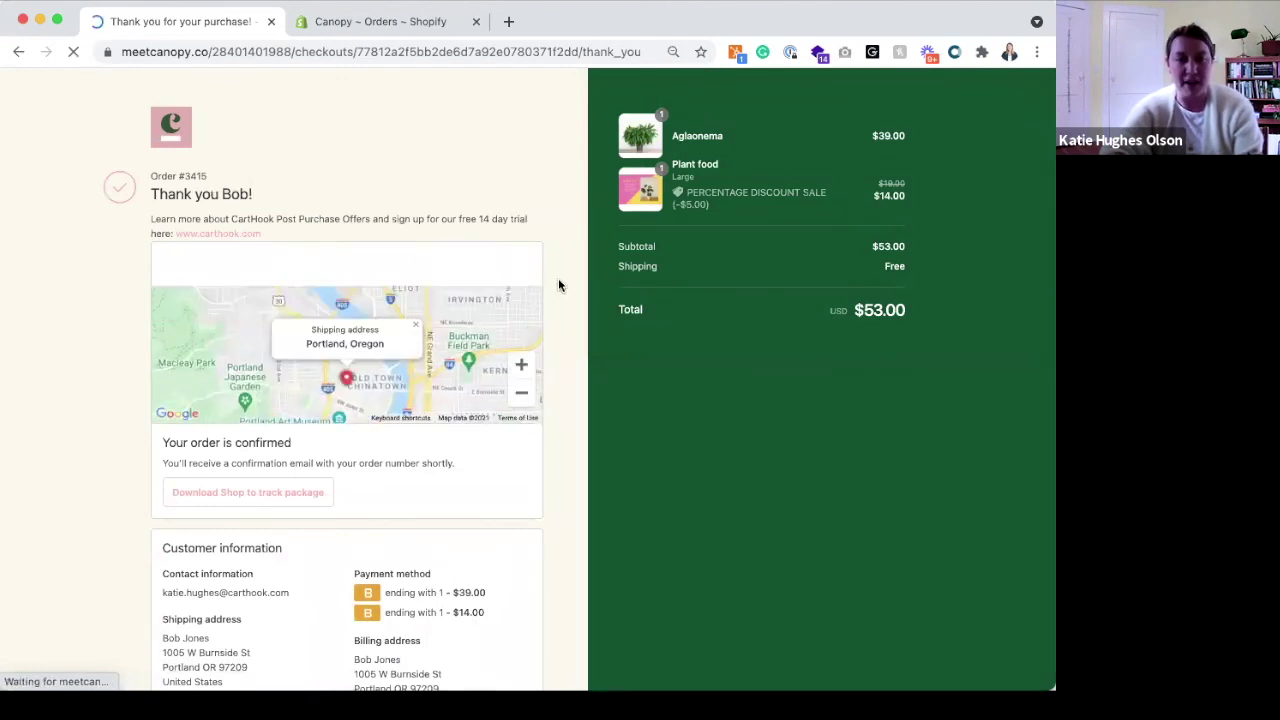
# Open order #3415 and check its Aglaonema and Plant food items totalling $53.00
pyautogui.click(333, 22)
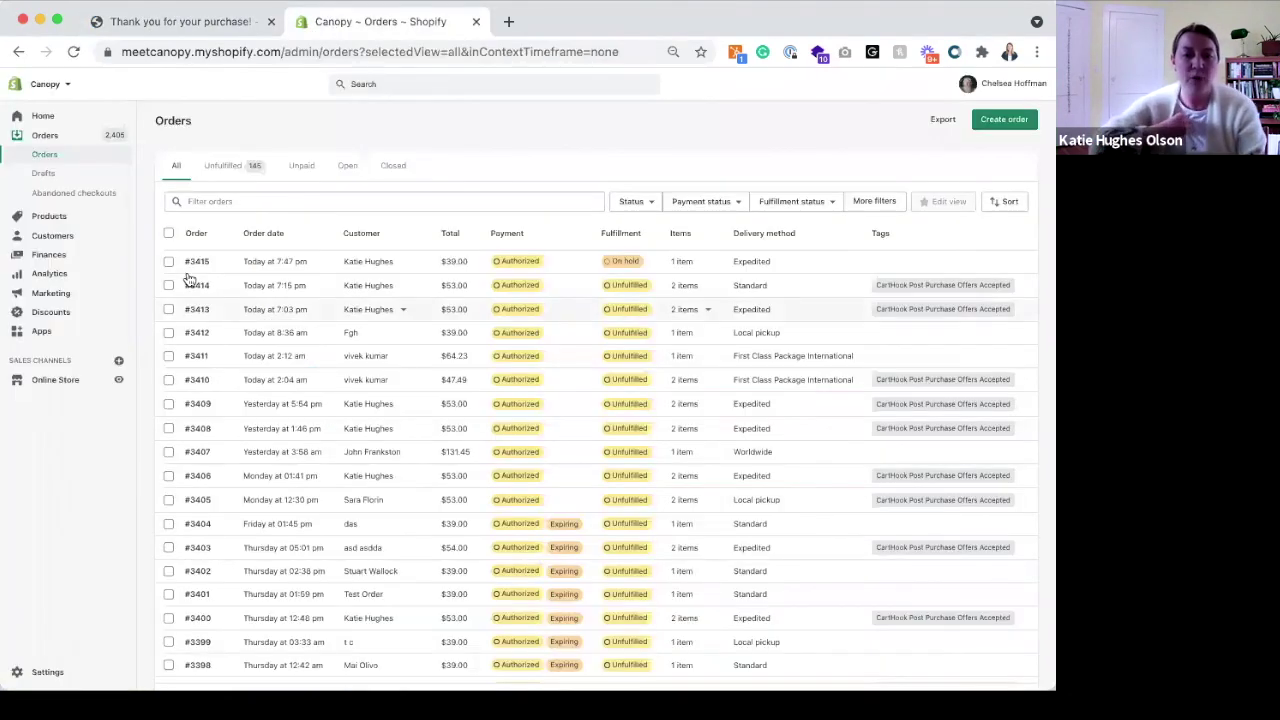
pyautogui.click(199, 262)
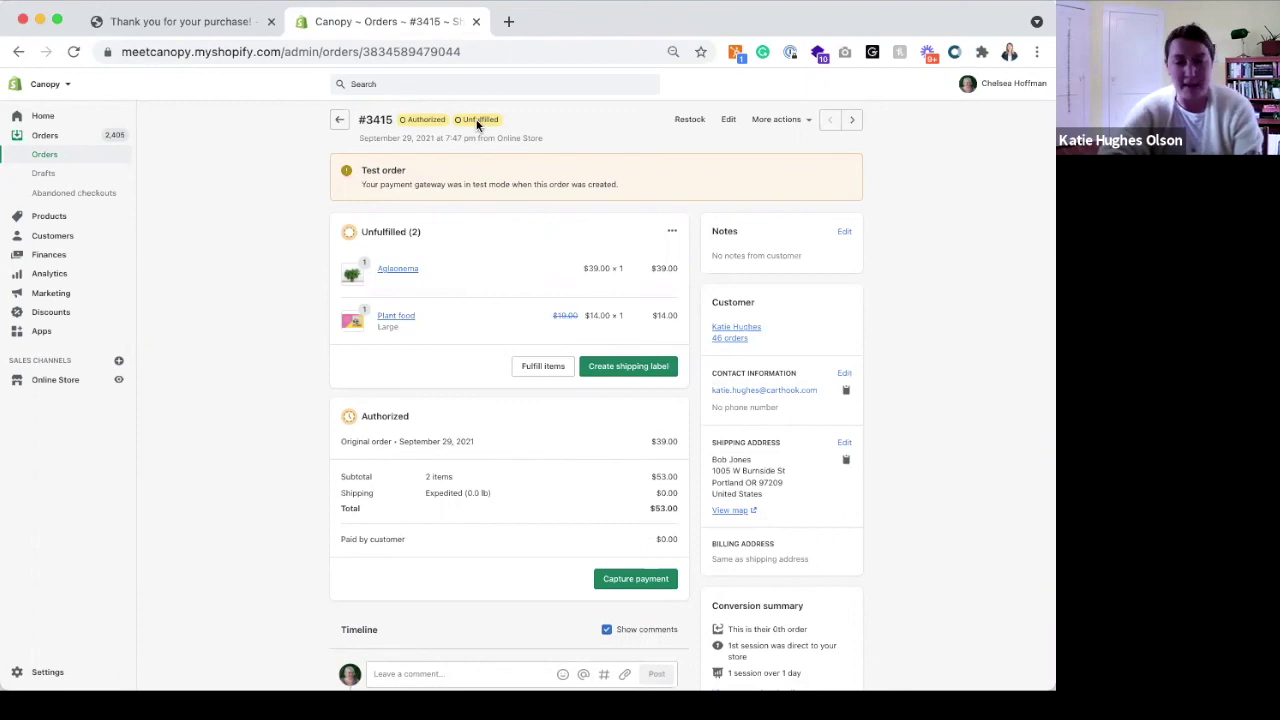
pyautogui.scroll(-4, 515, 489)
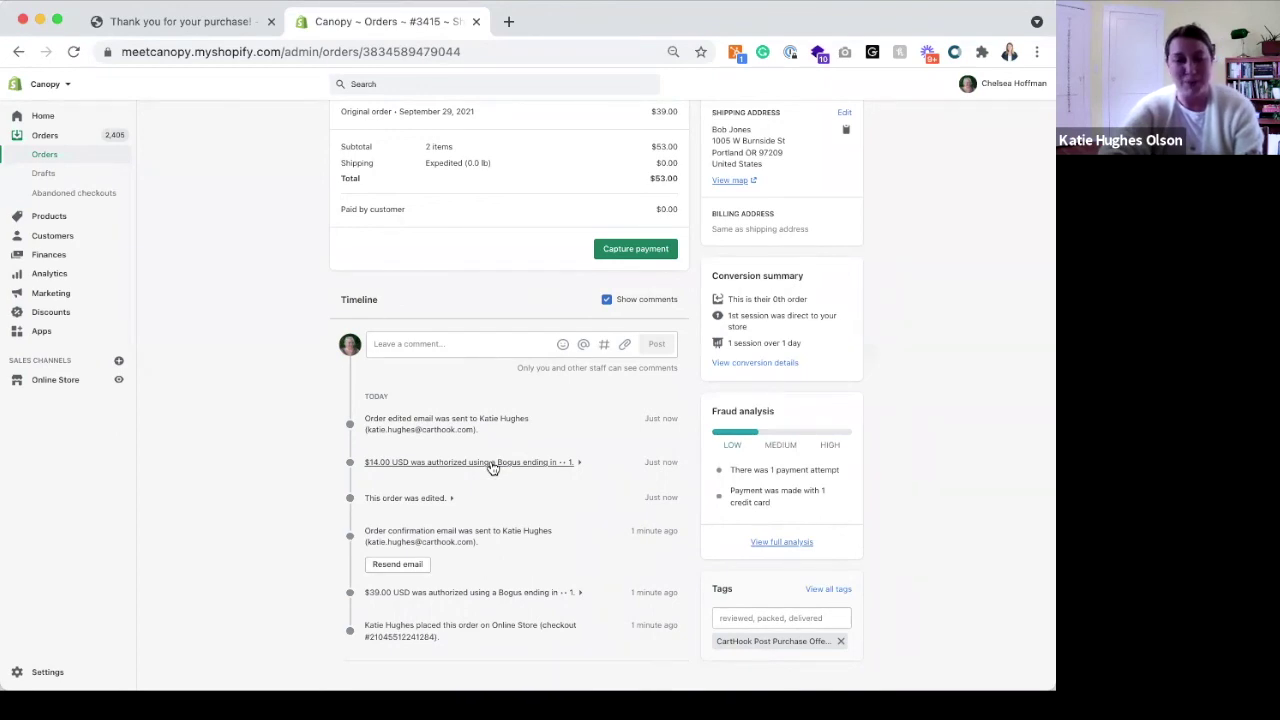
pyautogui.scroll(4, 491, 468)
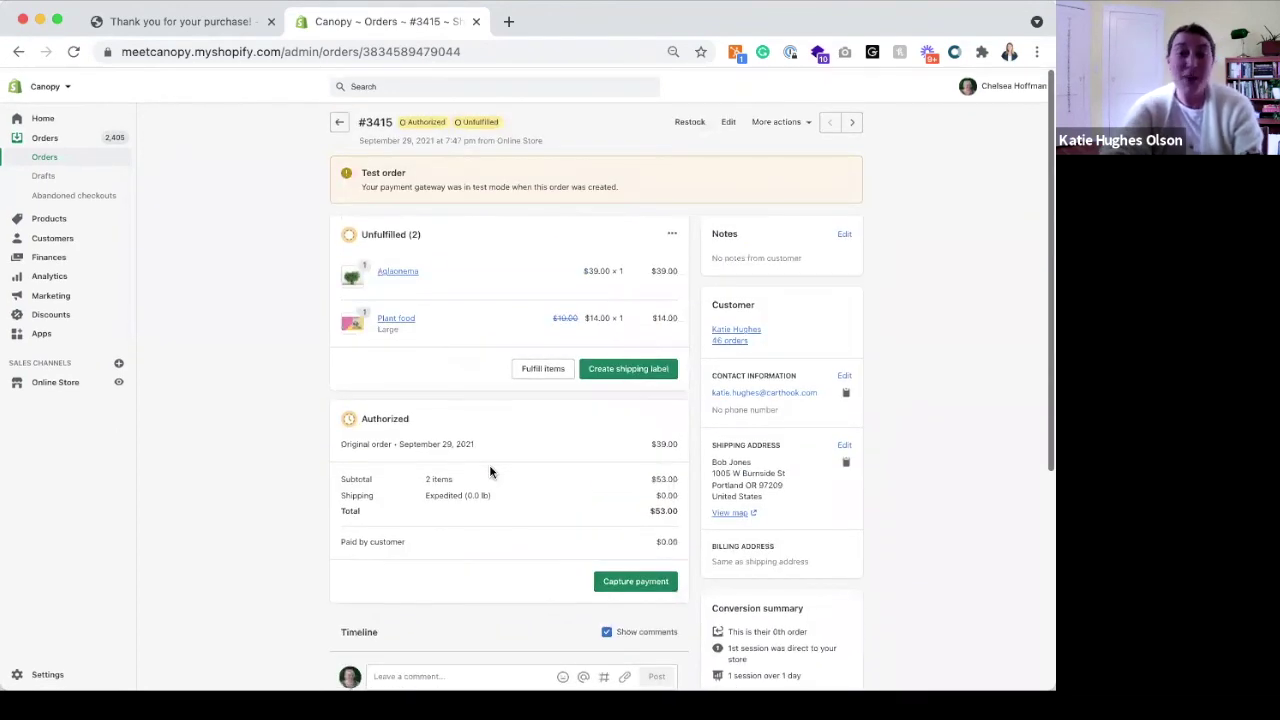